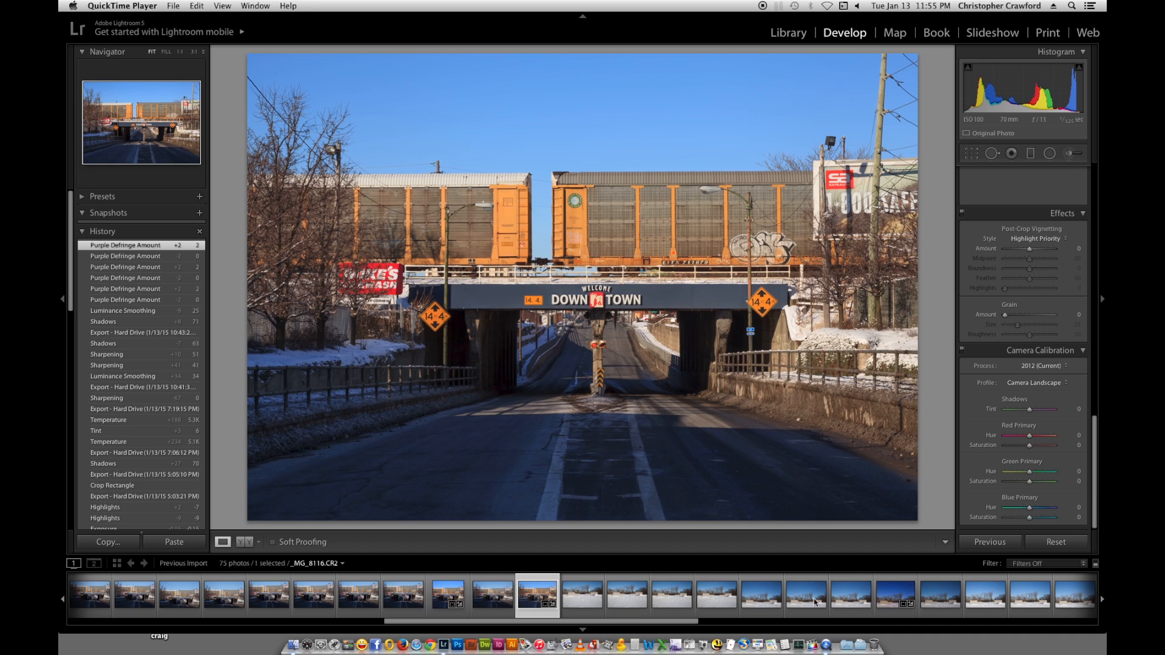
- Create a virtual copy of the railroad bridge photo _MG_8116.CR2
{"action": "left_click", "coordinate": [532, 596]}
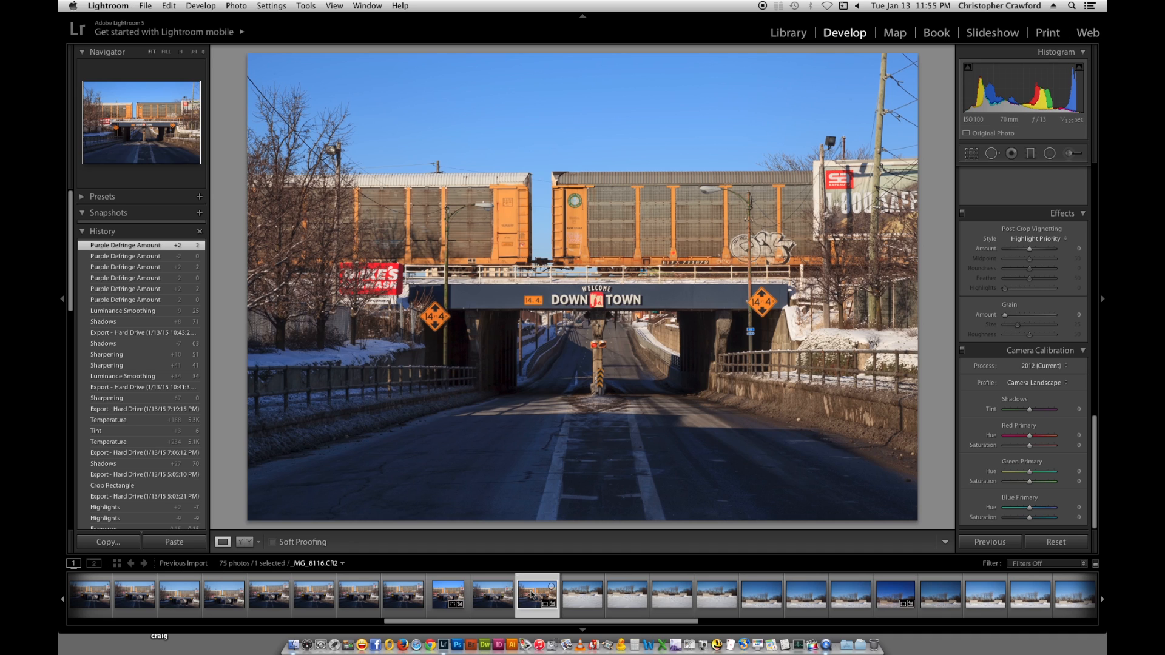
{"action": "right_click", "coordinate": [532, 596]}
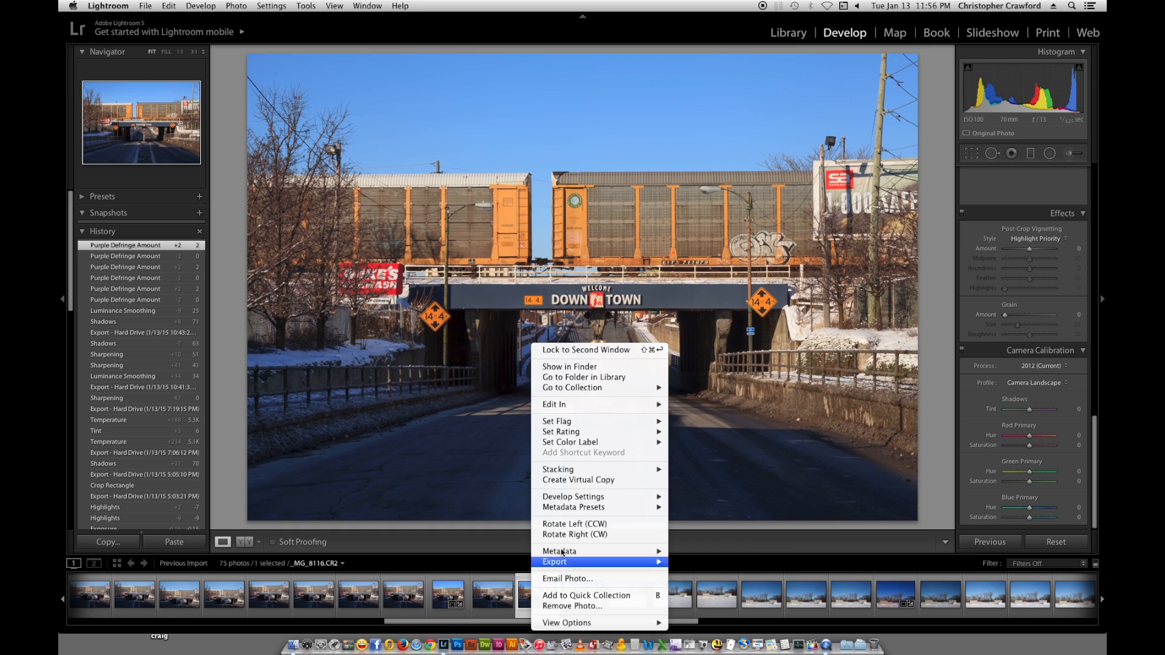
{"action": "left_click", "coordinate": [581, 480]}
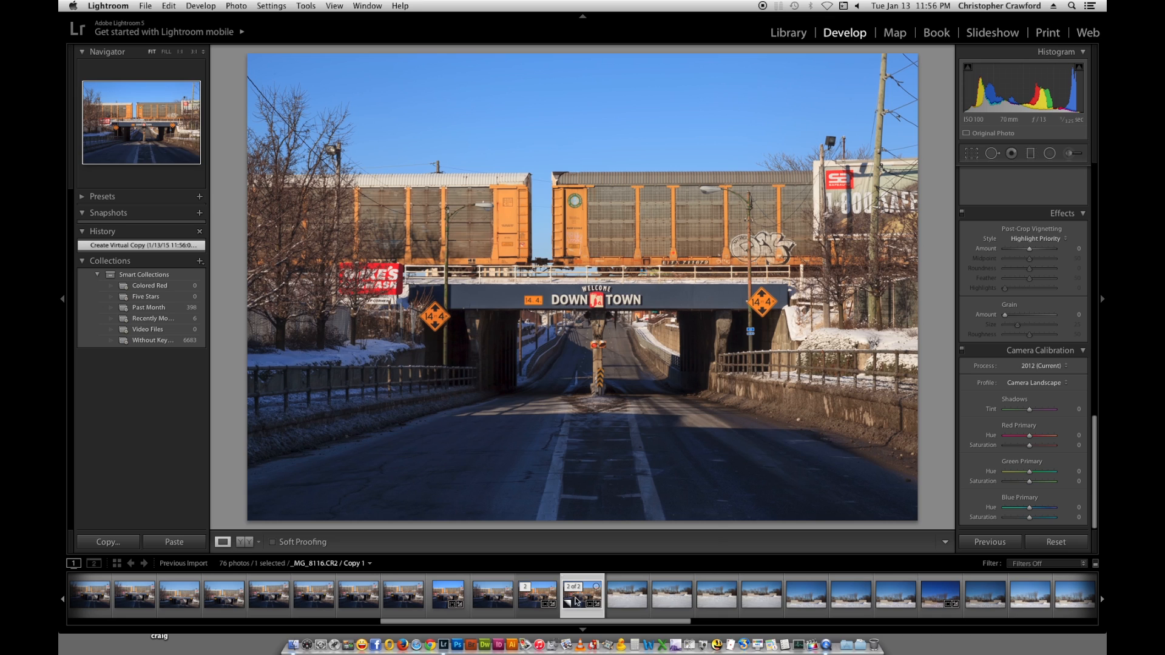
- Reset all develop settings on the virtual copy of the bridge photo
{"action": "right_click", "coordinate": [576, 602]}
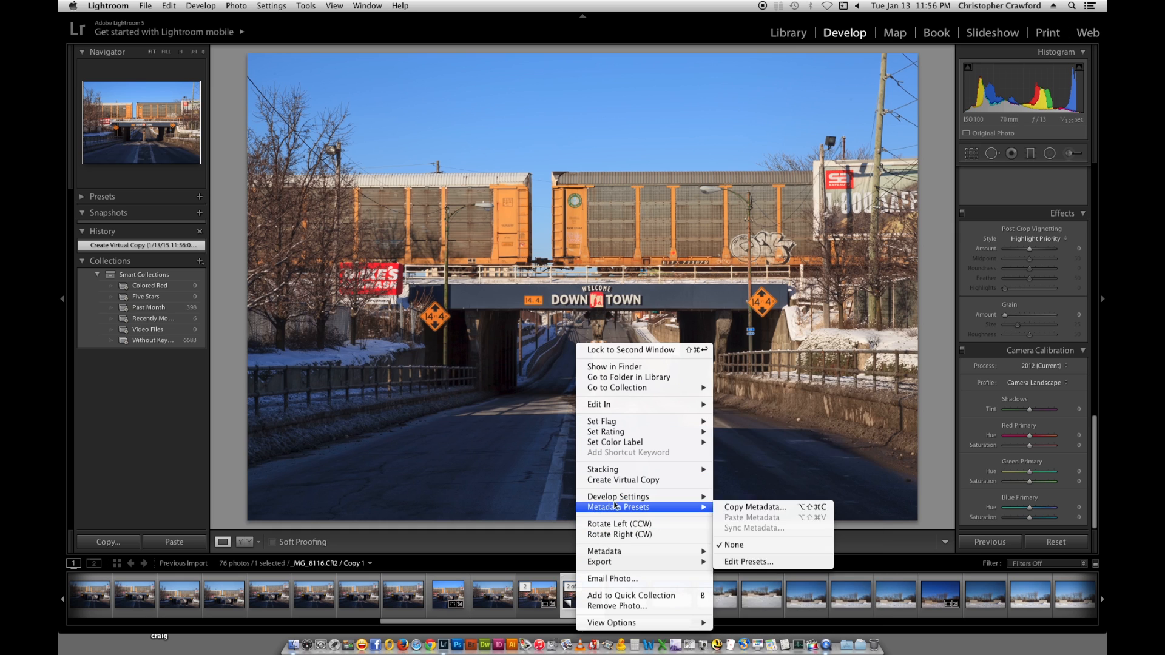
{"action": "mouse_move", "coordinate": [617, 500]}
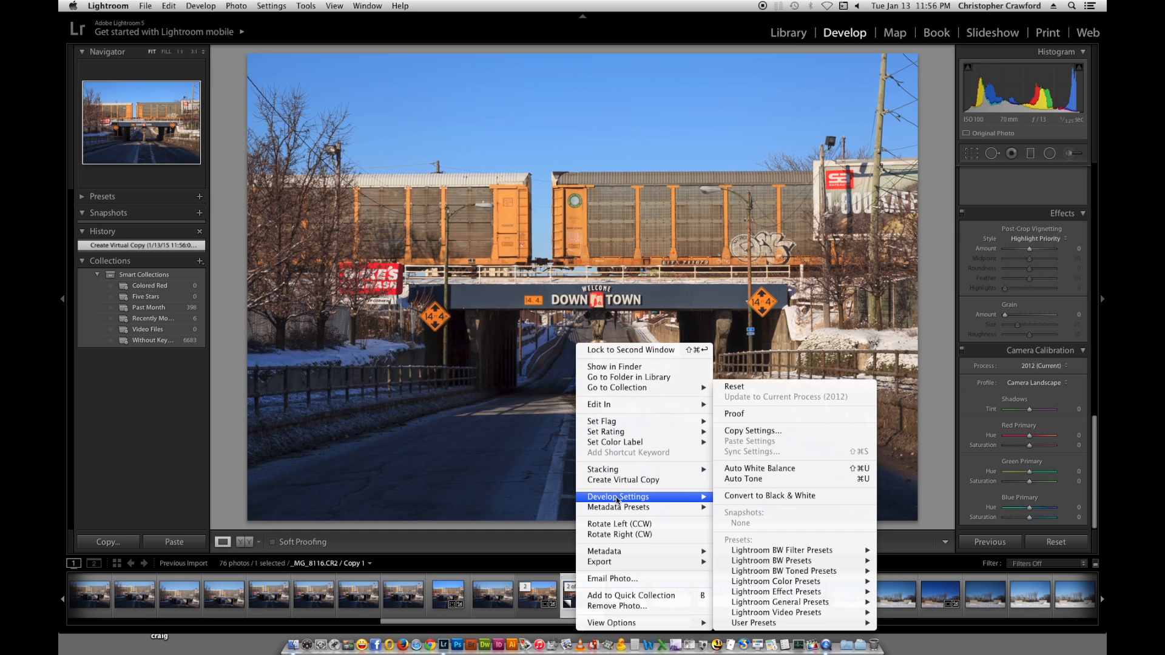
{"action": "left_click", "coordinate": [771, 389]}
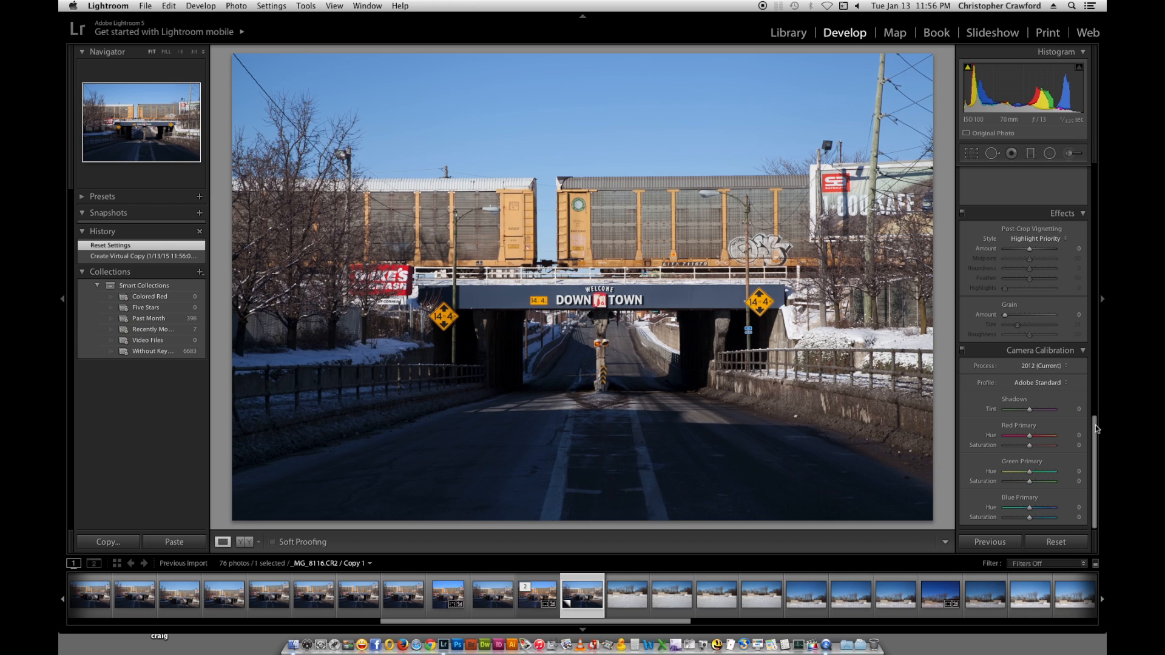
- Try the Camera Faithful, Landscape, Neutral, Portrait and Standard calibration profiles on the copy, ending back on Adobe Standard
{"action": "left_click_drag", "start_coordinate": [1097, 438], "coordinate": [1106, 468]}
{"action": "left_click", "coordinate": [1033, 386]}
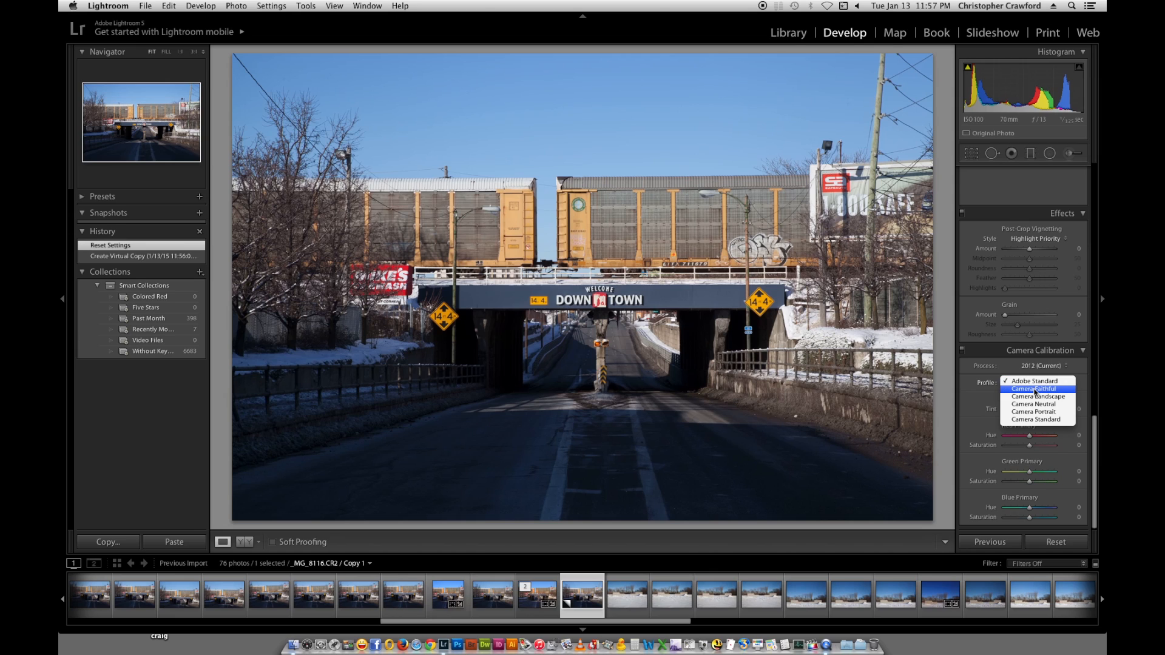
{"action": "key", "text": "Escape"}
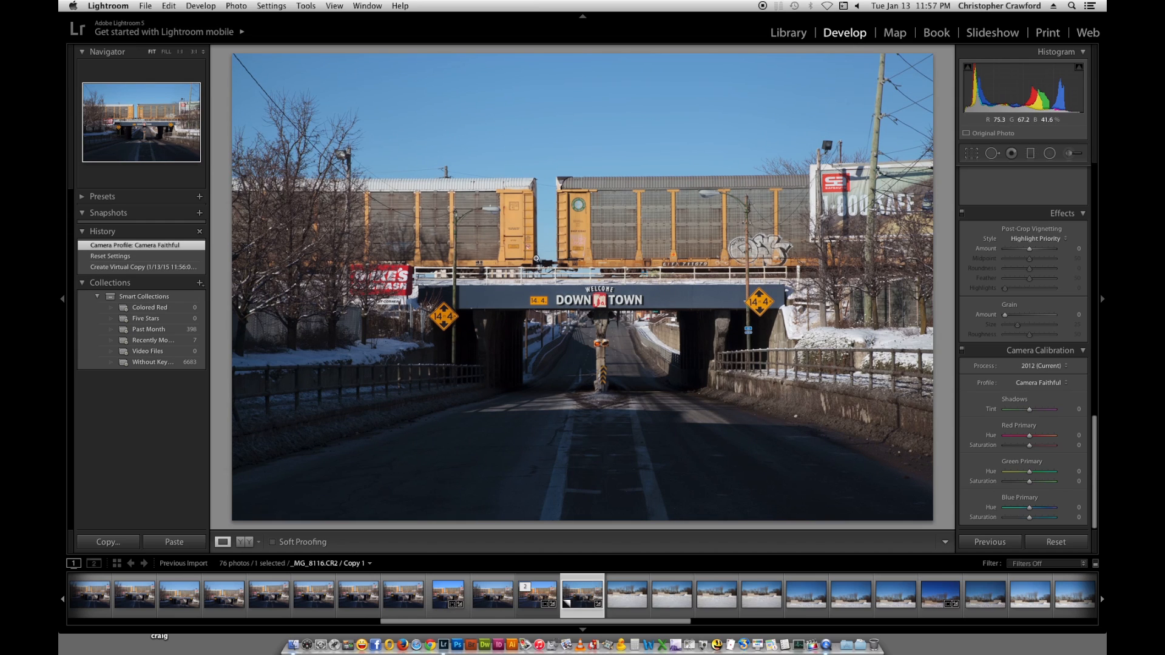
{"action": "left_click", "coordinate": [1032, 384]}
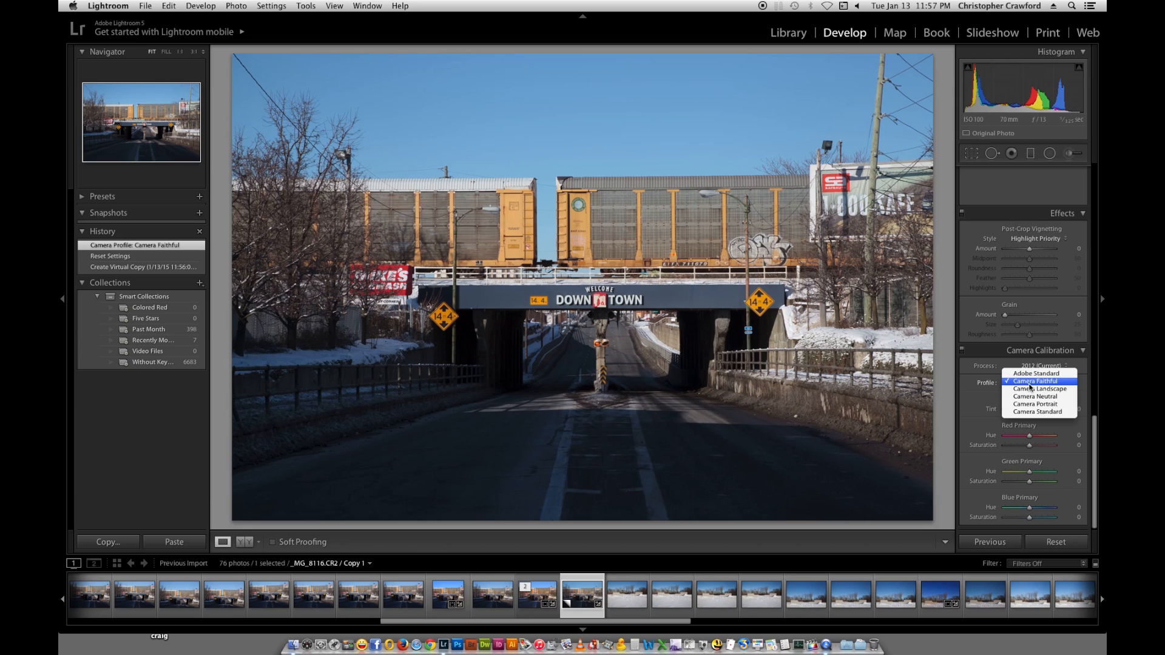
{"action": "left_click", "coordinate": [1034, 390]}
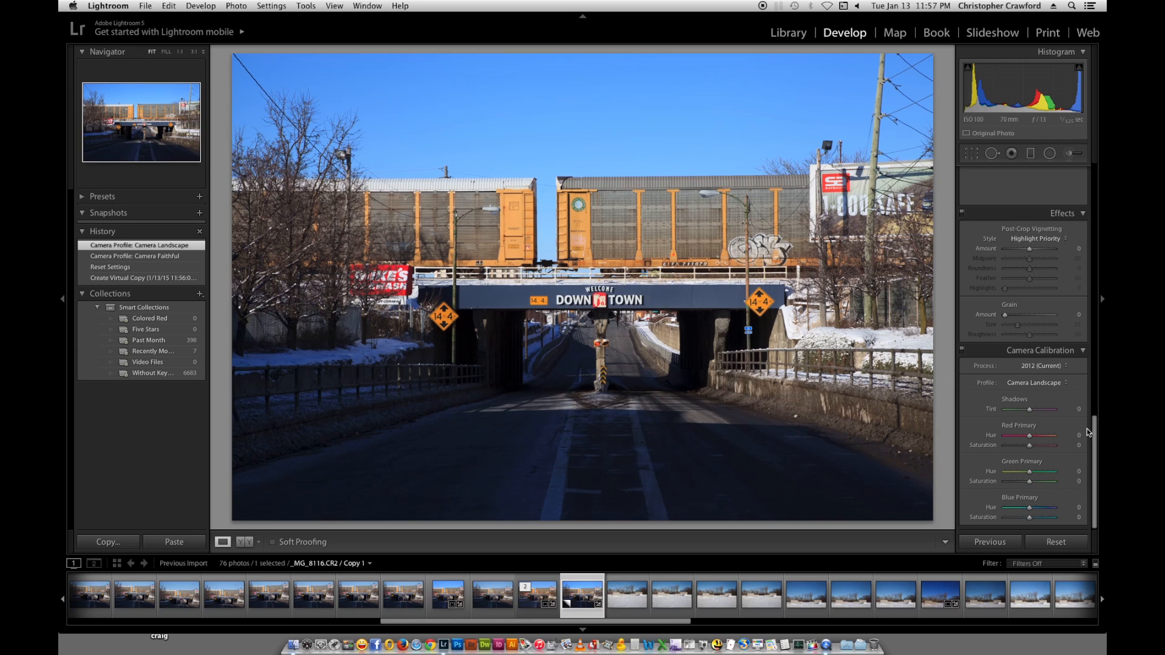
{"action": "left_click", "coordinate": [1052, 386]}
{"action": "left_click", "coordinate": [1050, 389]}
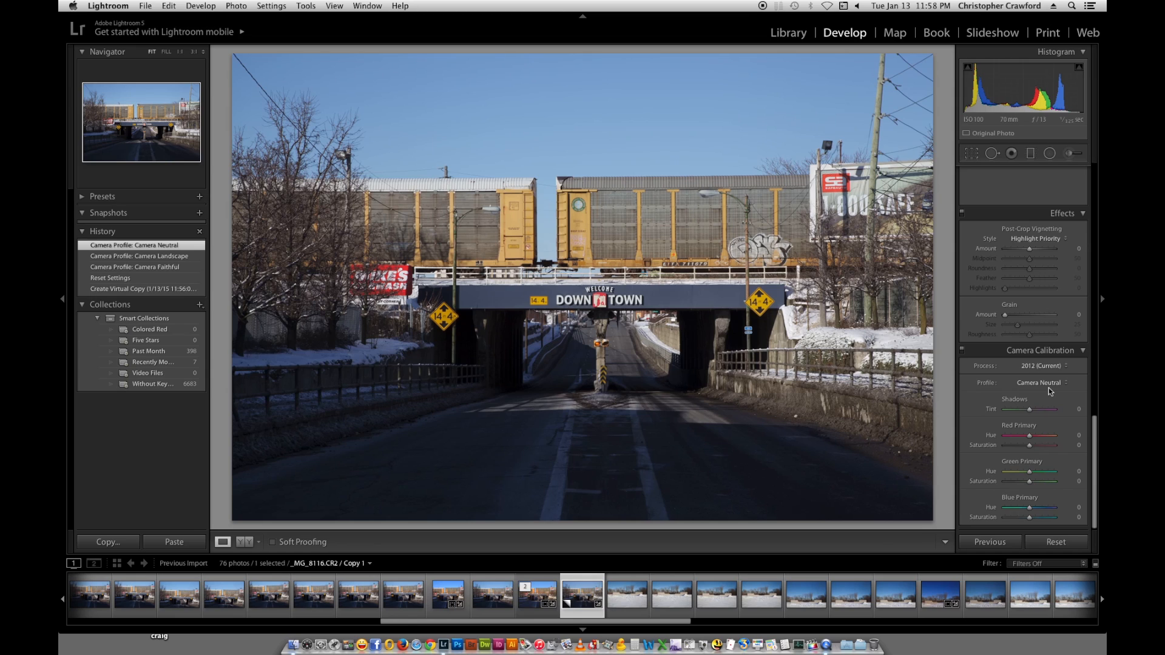
{"action": "left_click", "coordinate": [1048, 388]}
{"action": "left_click", "coordinate": [1051, 390]}
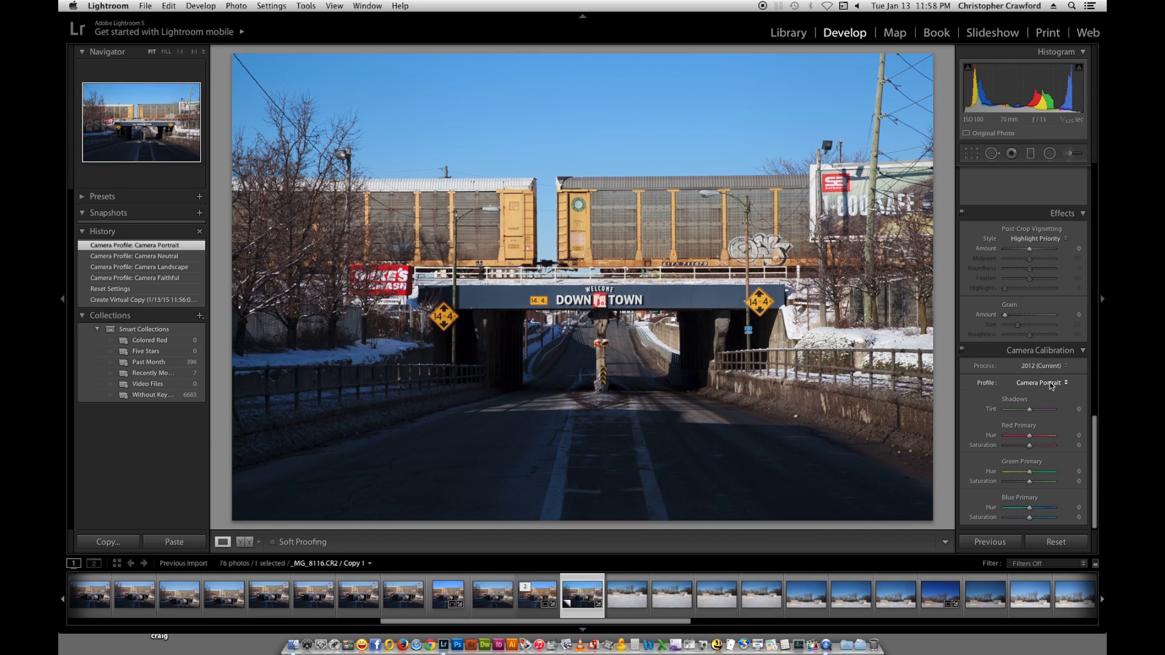
{"action": "left_click", "coordinate": [1051, 386]}
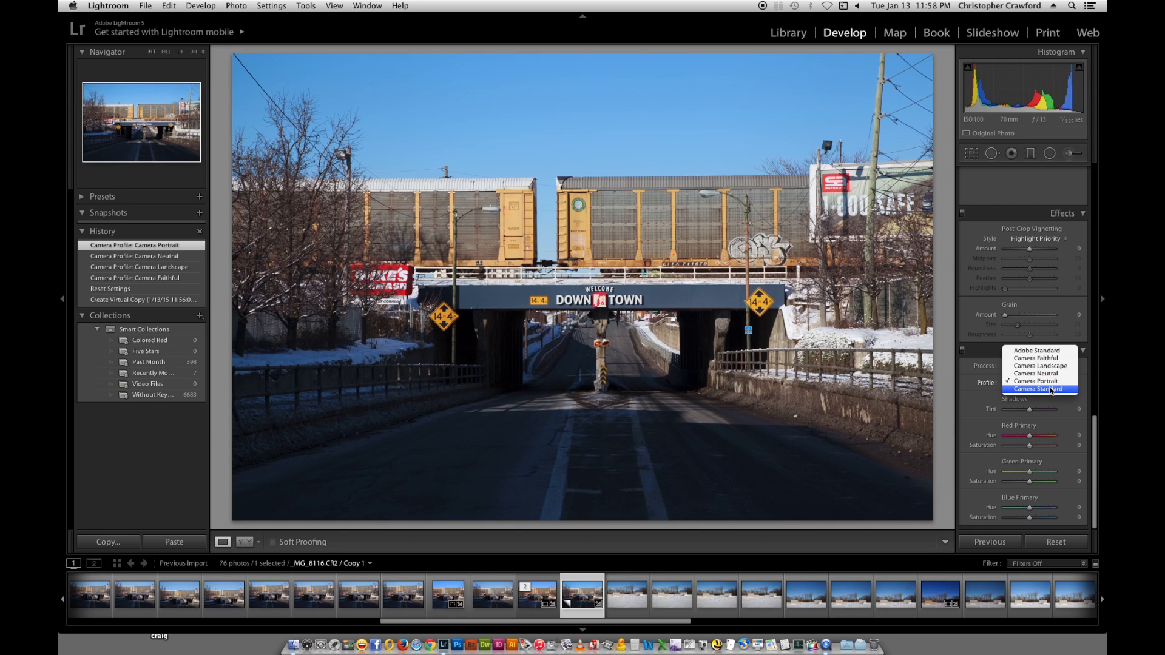
{"action": "left_click", "coordinate": [1051, 393]}
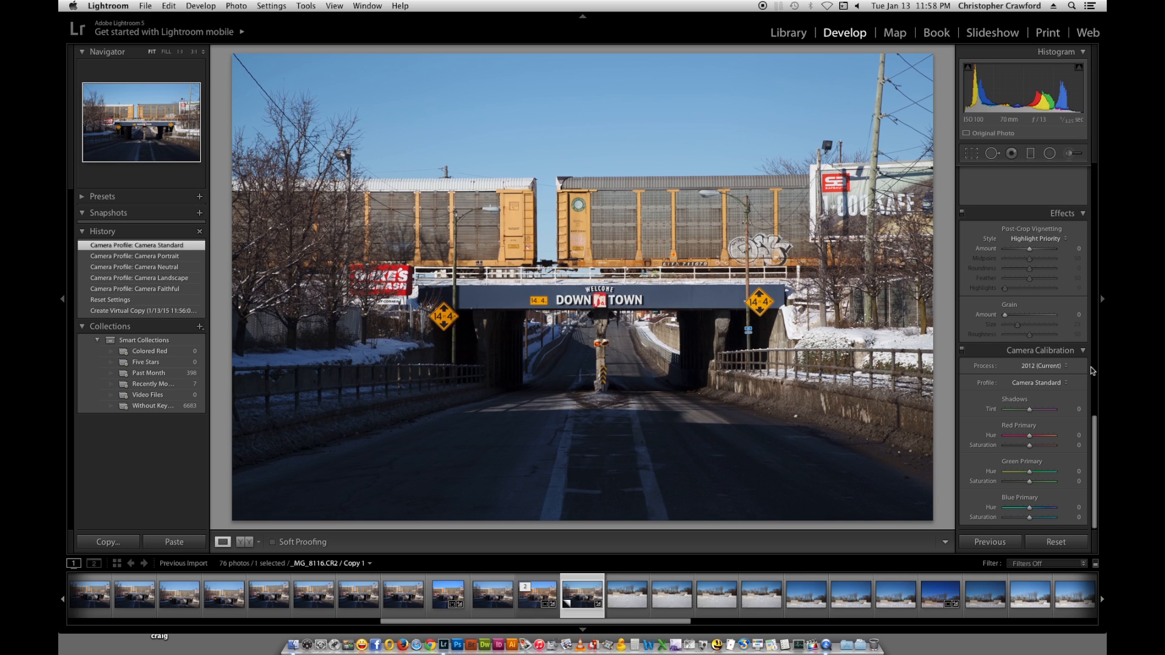
{"action": "left_click", "coordinate": [1025, 383]}
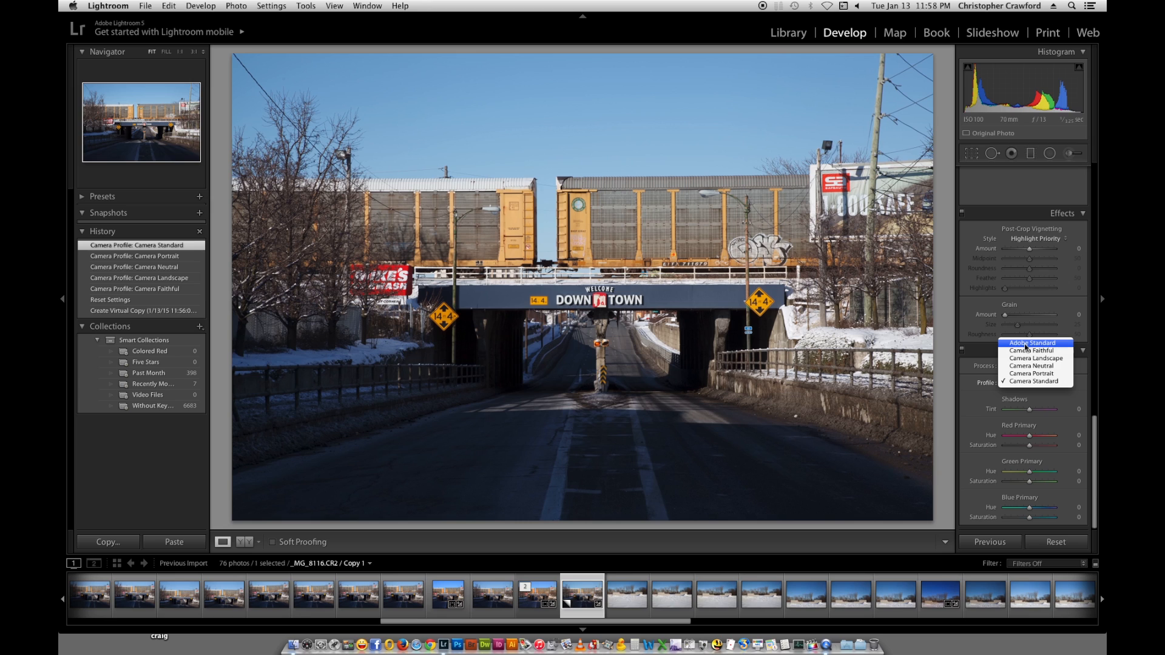
{"action": "left_click", "coordinate": [1026, 344]}
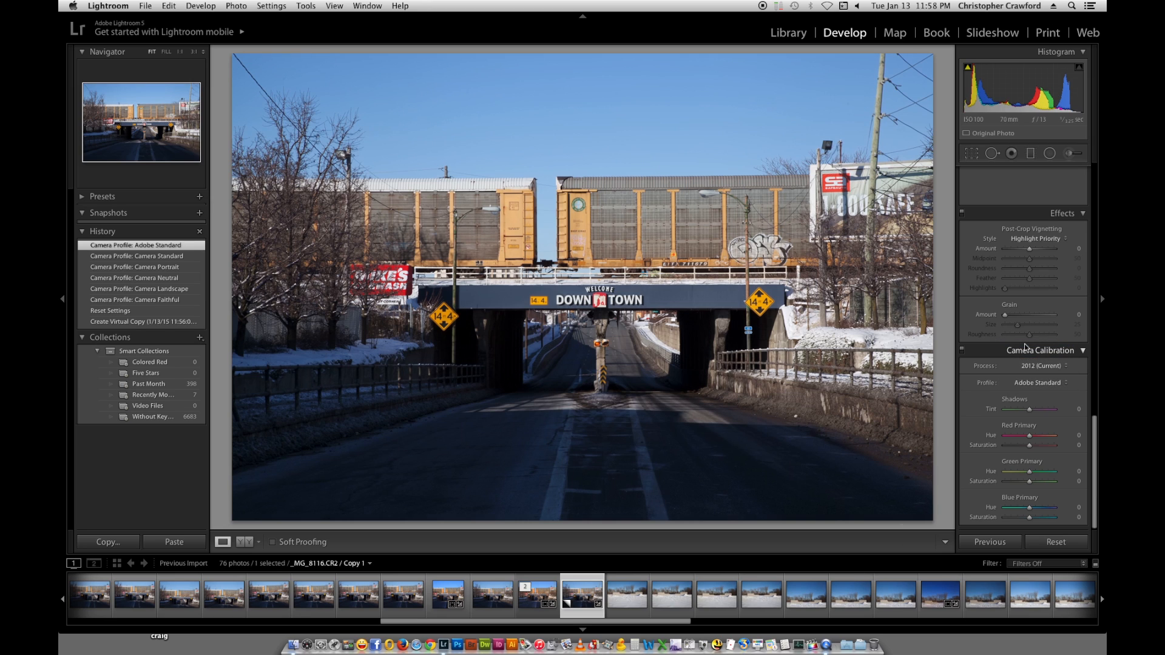
- Set the photo's camera calibration profile to Camera Landscape
{"action": "left_click", "coordinate": [1028, 385]}
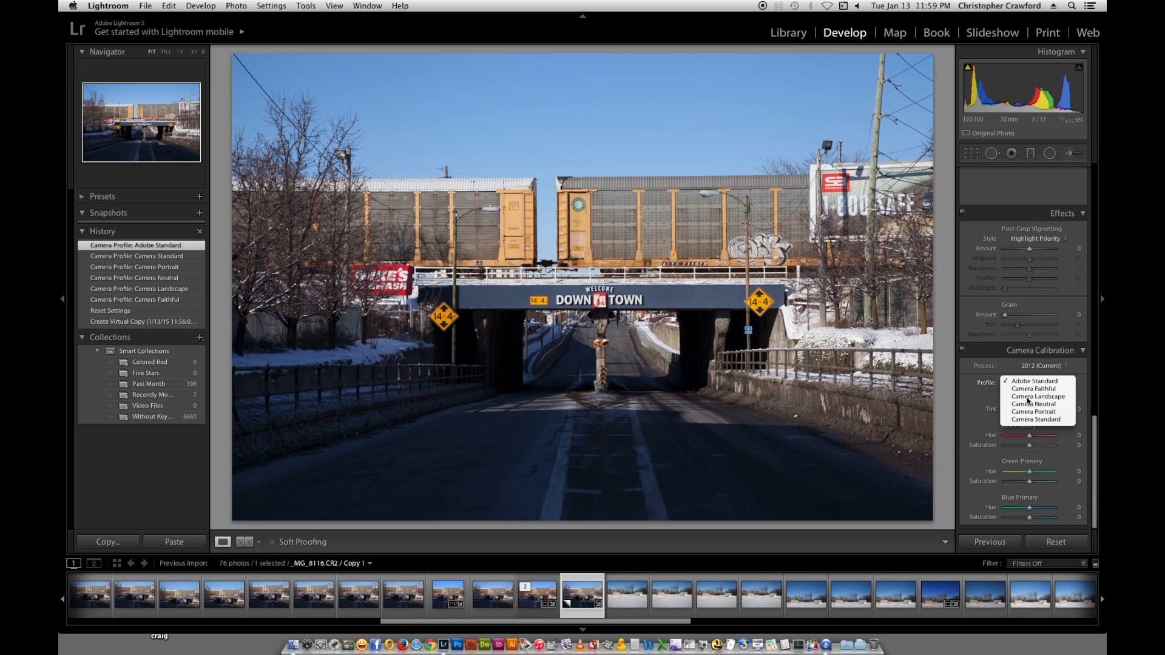
{"action": "left_click", "coordinate": [1029, 398]}
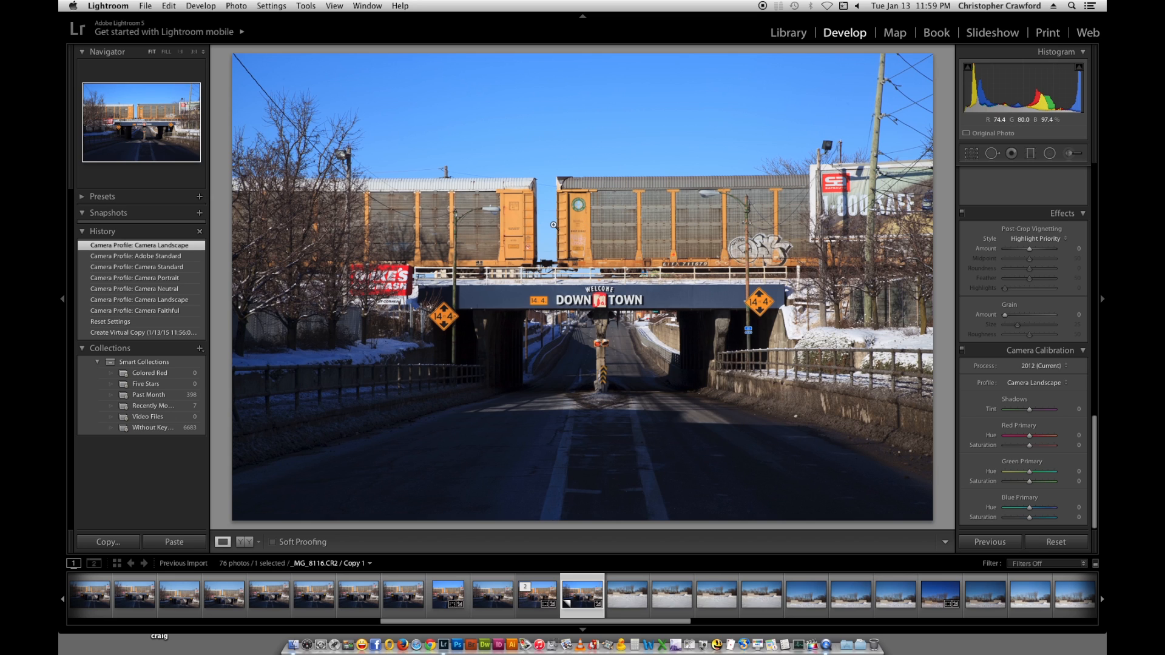
- Enable the lens profile corrections for the bridge photo
{"action": "left_click_drag", "start_coordinate": [1095, 421], "coordinate": [1093, 327]}
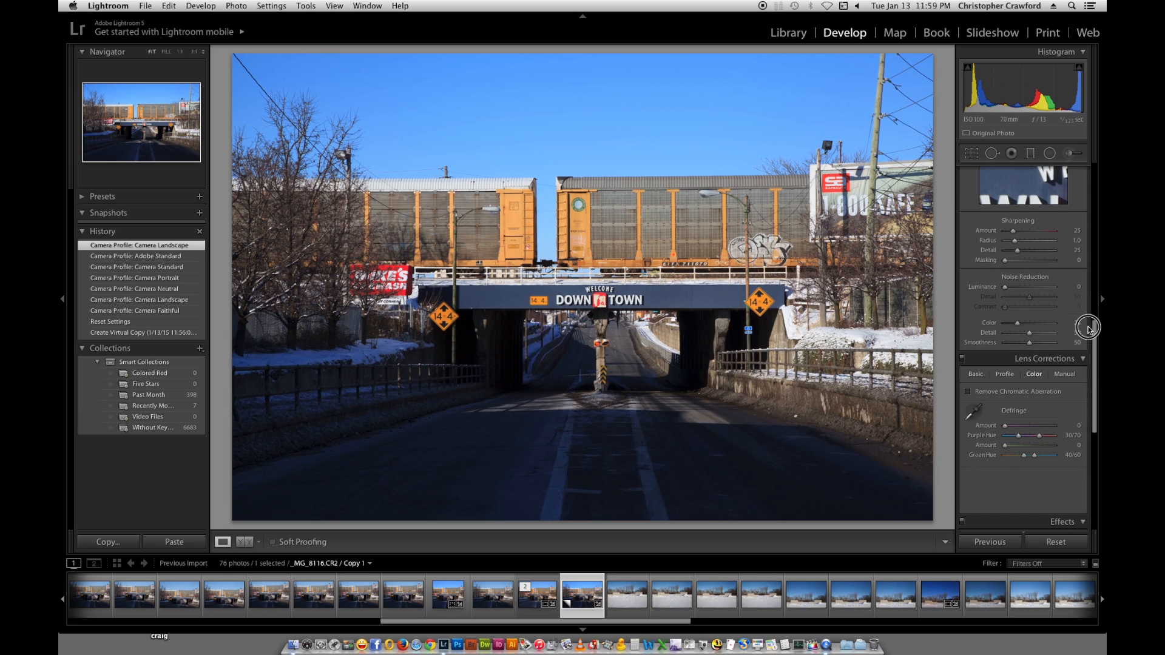
{"action": "left_click", "coordinate": [1005, 374]}
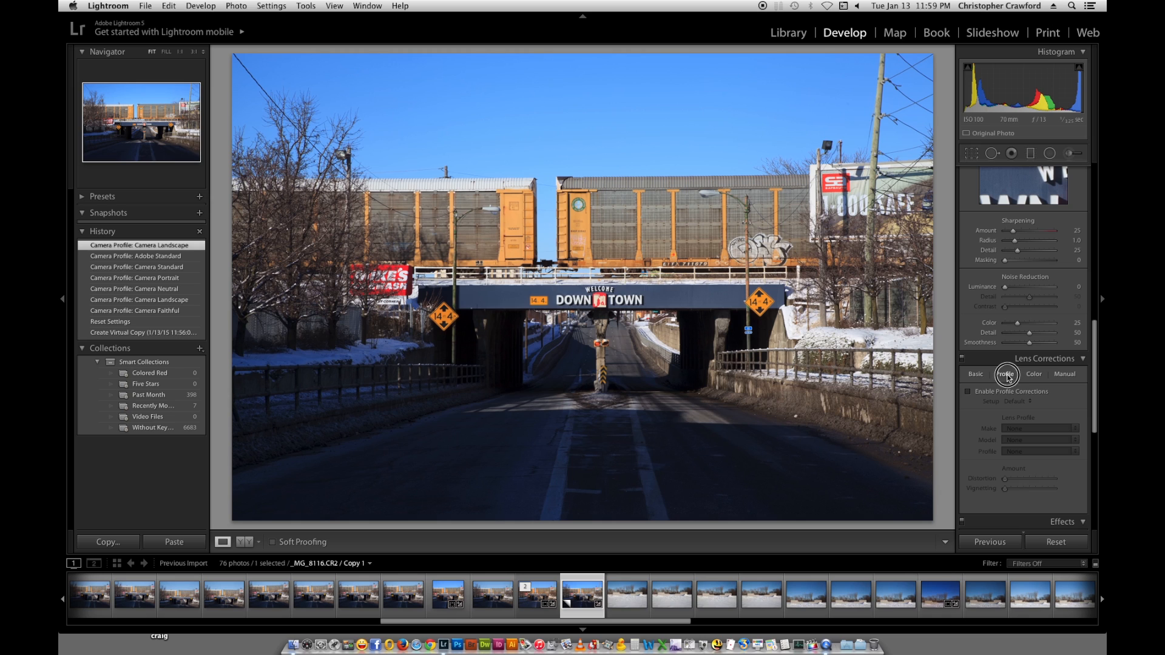
{"action": "left_click", "coordinate": [968, 392]}
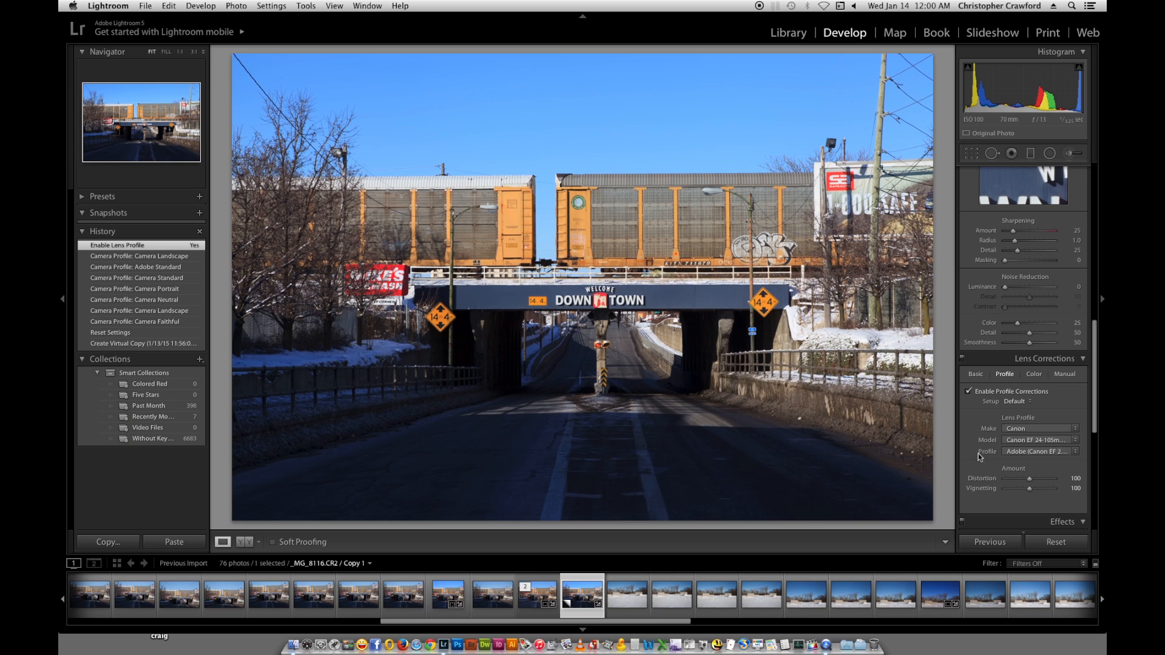
- Reduce the lens profile's vignetting correction amount to 0
{"action": "left_click_drag", "start_coordinate": [1032, 489], "coordinate": [1010, 488]}
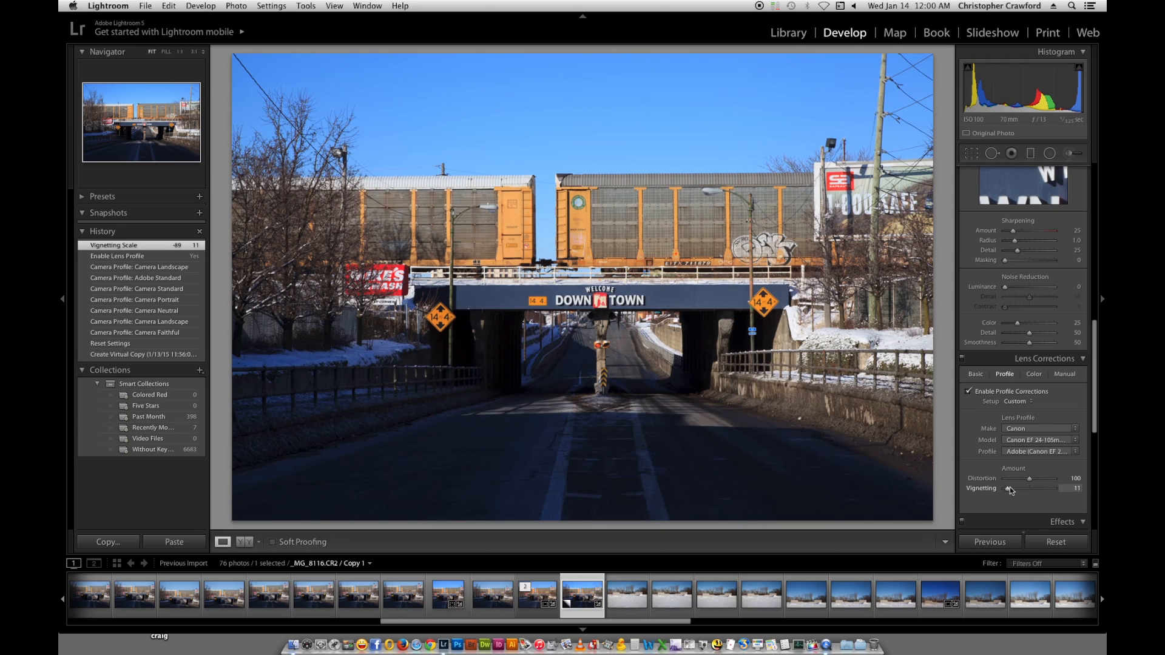
{"action": "left_click_drag", "start_coordinate": [1009, 491], "coordinate": [1004, 489]}
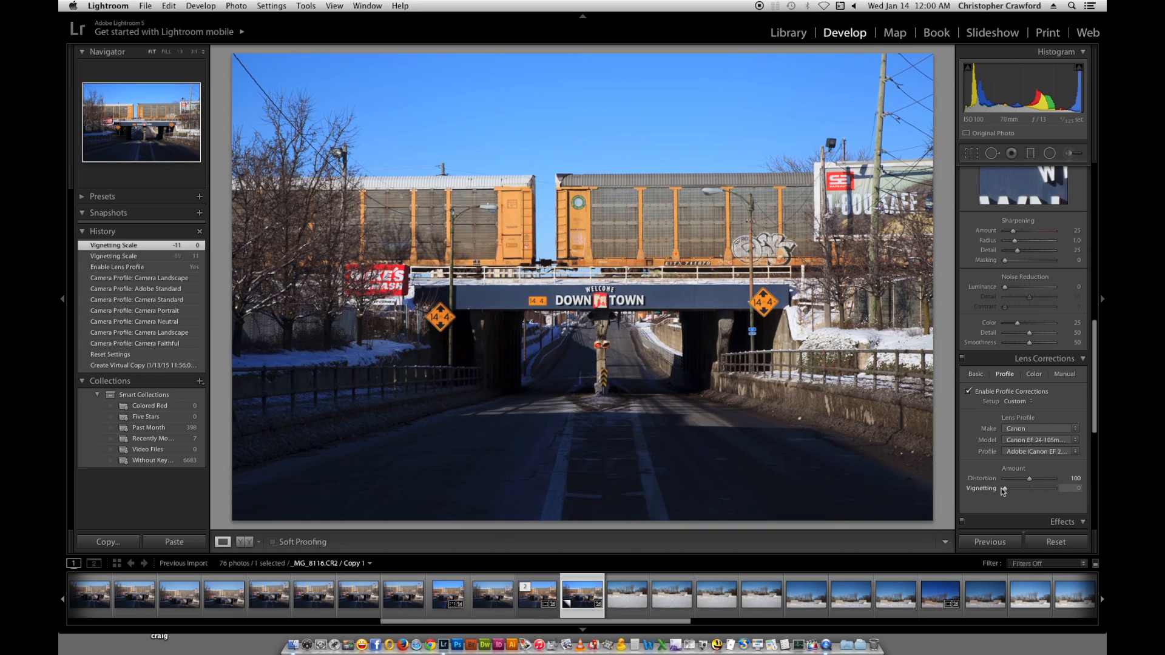
{"action": "left_click_drag", "start_coordinate": [1028, 478], "coordinate": [1027, 480]}
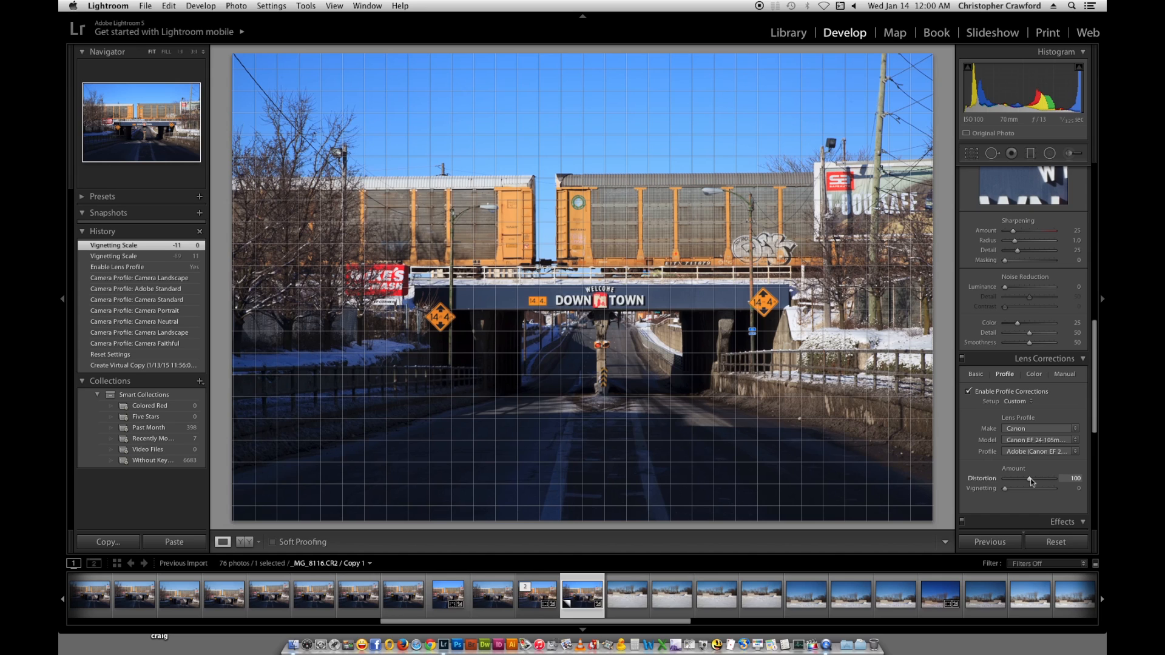
{"action": "left_click_drag", "start_coordinate": [1021, 478], "coordinate": [1021, 478]}
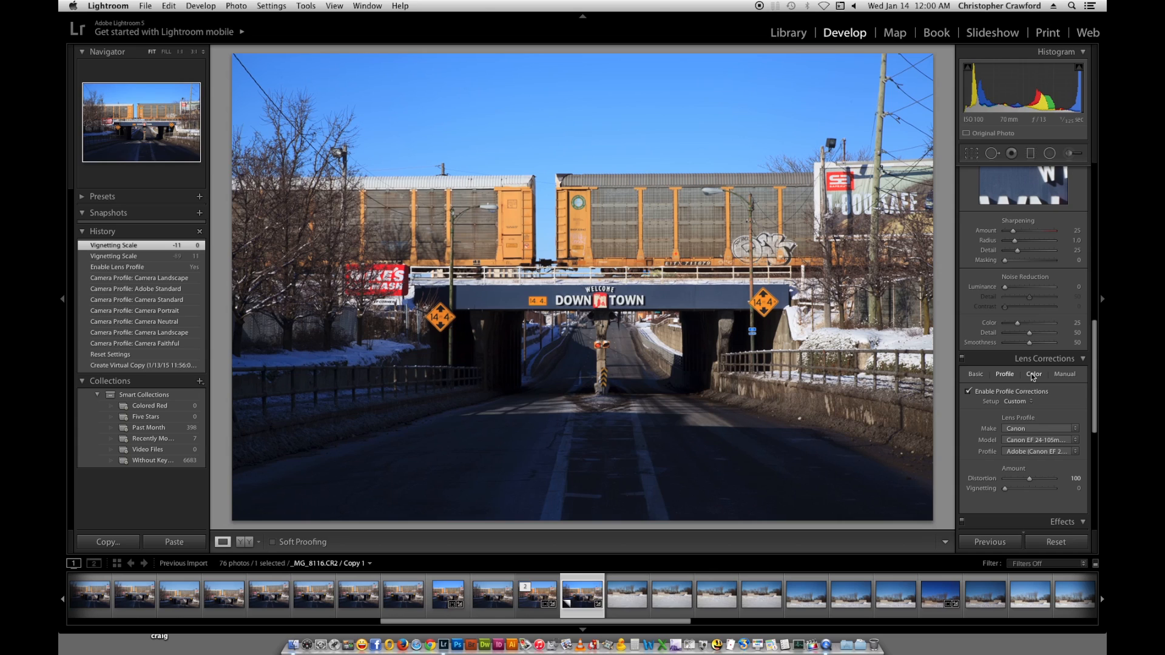
- Enable chromatic aberration removal and set the purple defringe amount to 2, checking the tree branches against the sky up close
{"action": "left_click", "coordinate": [1033, 374]}
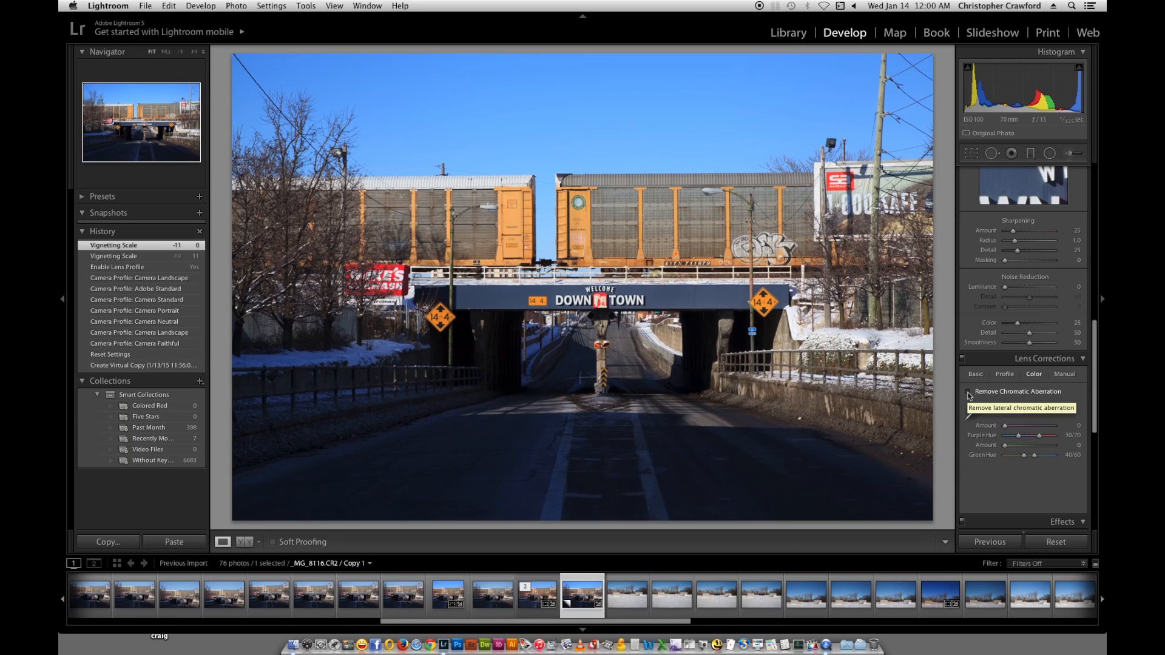
{"action": "left_click", "coordinate": [968, 392]}
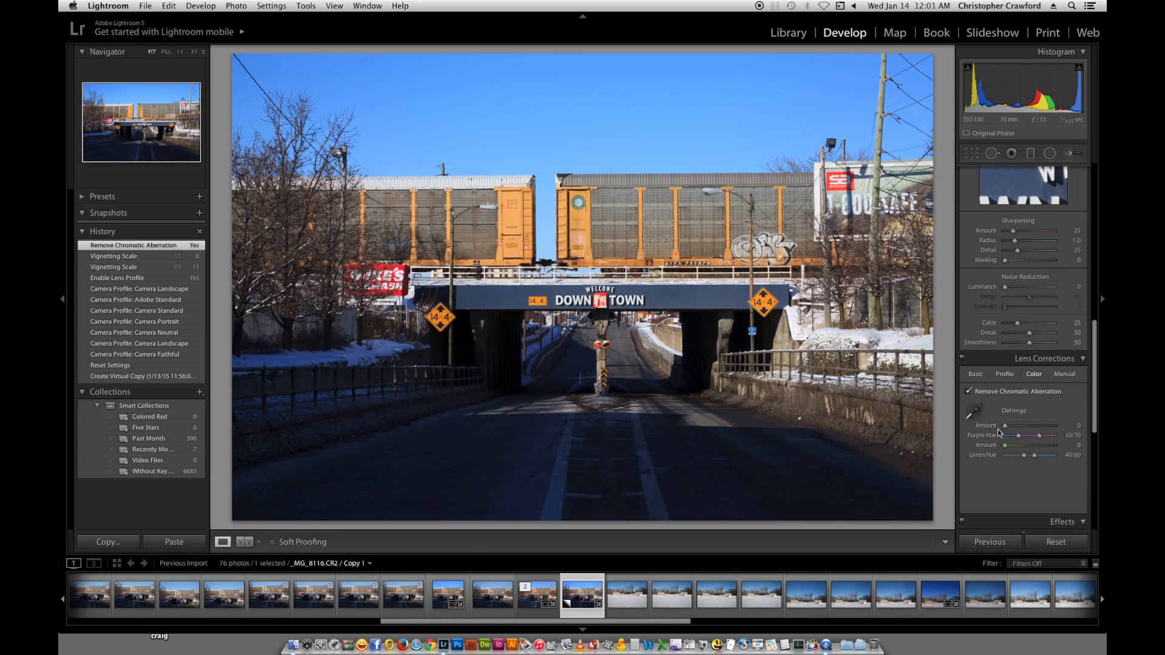
{"action": "left_click", "coordinate": [321, 127]}
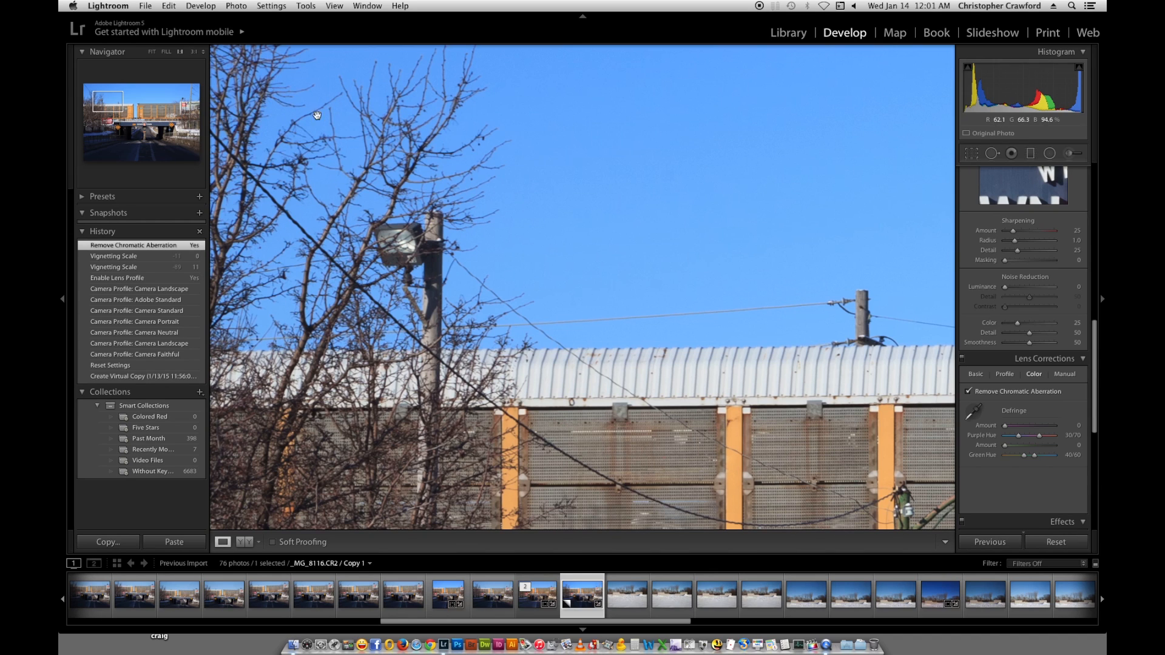
{"action": "left_click_drag", "start_coordinate": [1006, 426], "coordinate": [1010, 429]}
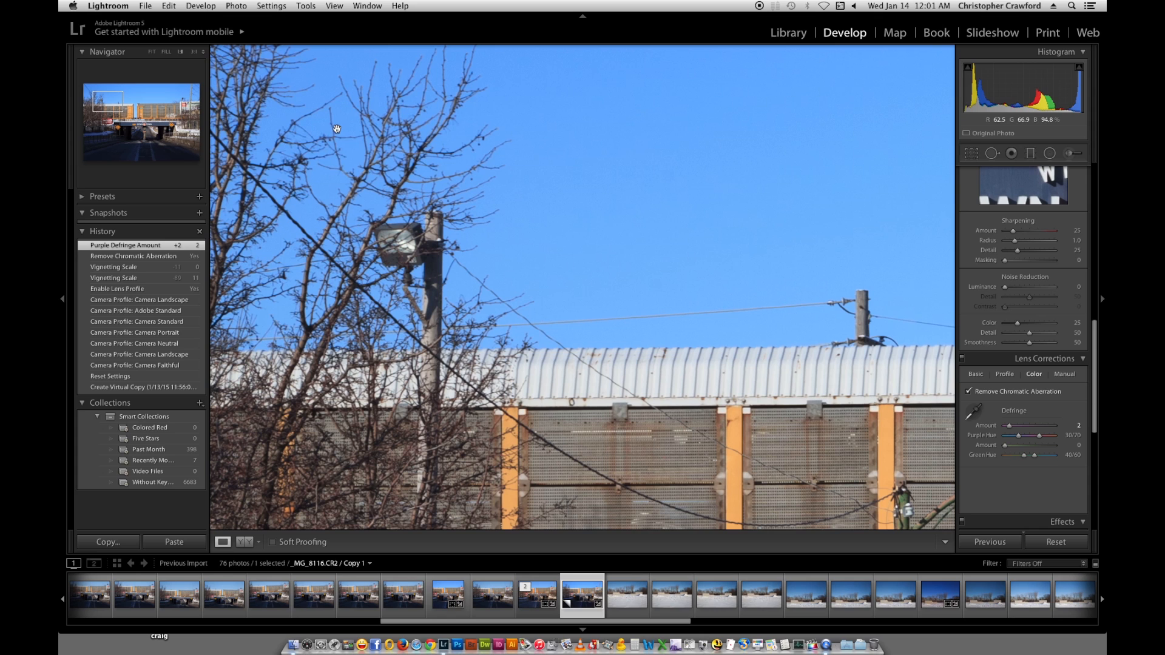
{"action": "left_click", "coordinate": [652, 382]}
- Rotate the photo by 0.1 with the manual lens correction transform and examine its lower-left corner up close
{"action": "left_click", "coordinate": [1068, 375]}
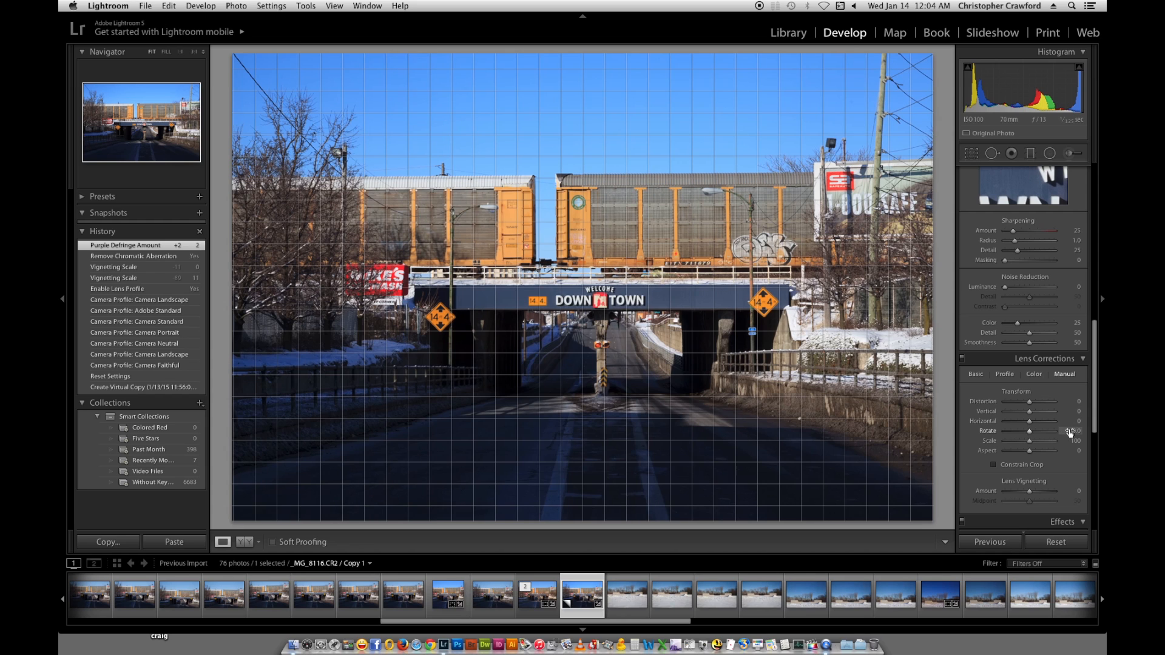
{"action": "left_click_drag", "start_coordinate": [1070, 433], "coordinate": [1029, 433]}
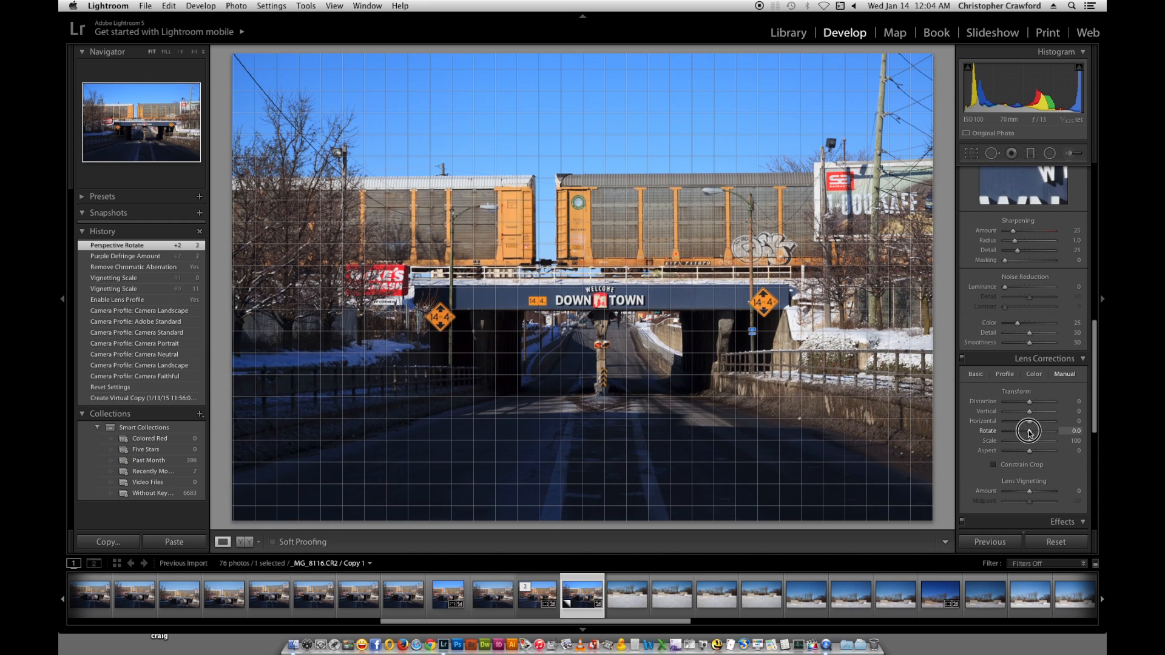
{"action": "left_click_drag", "start_coordinate": [1029, 432], "coordinate": [1029, 433]}
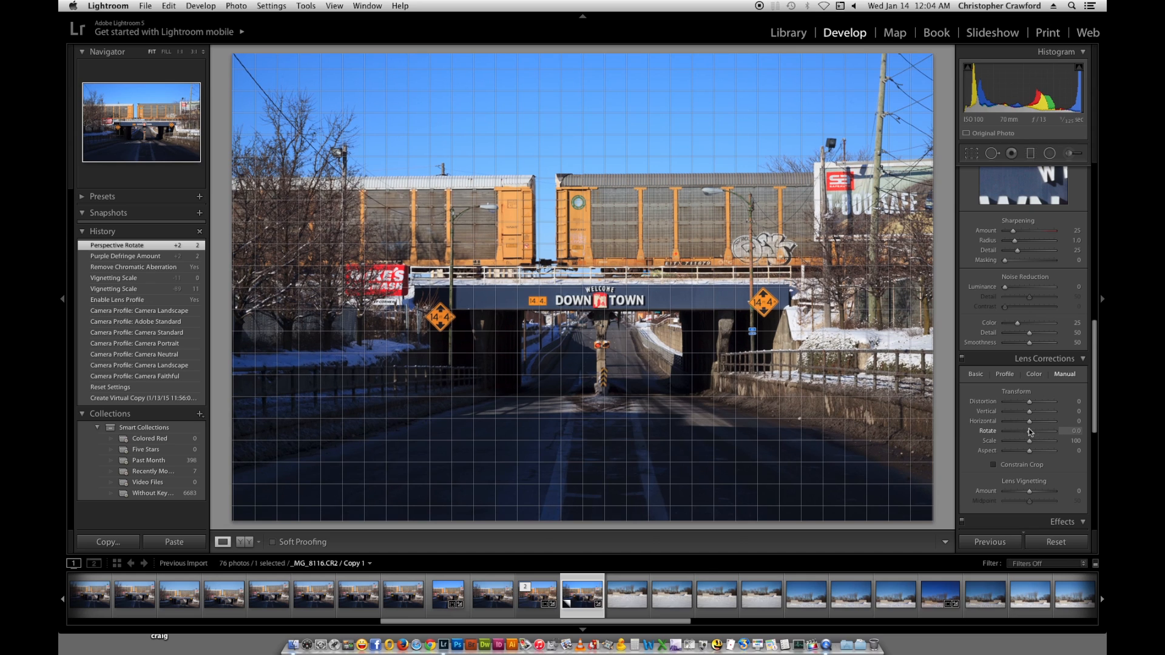
{"action": "left_click", "coordinate": [1065, 431]}
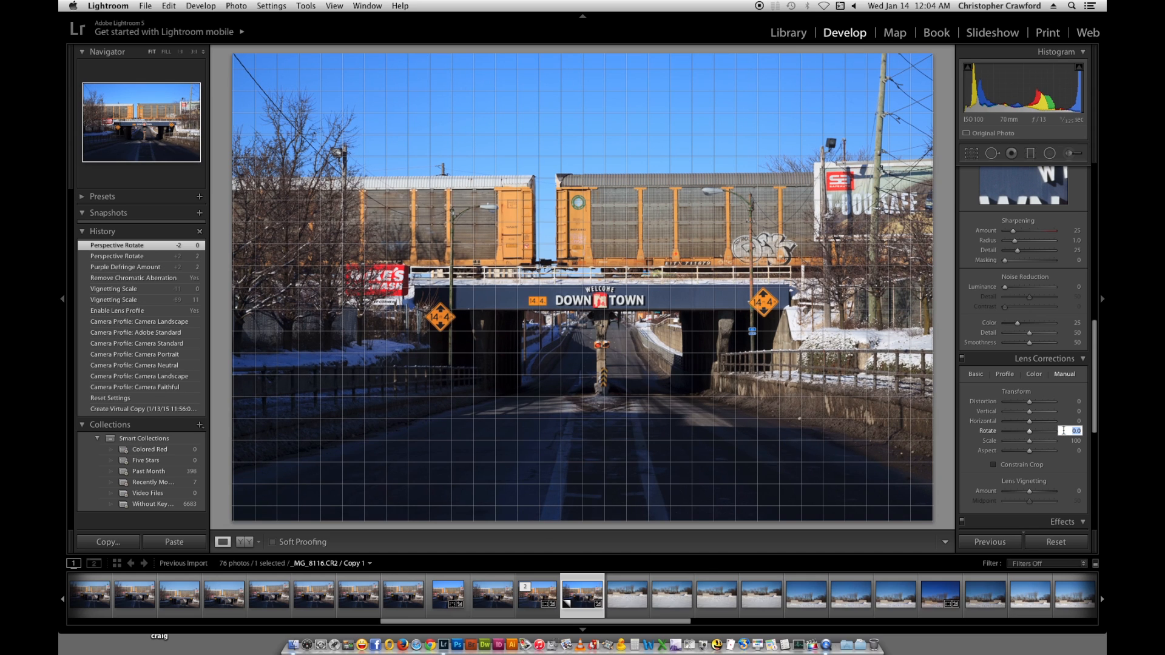
{"action": "key", "text": "BackSpace"}
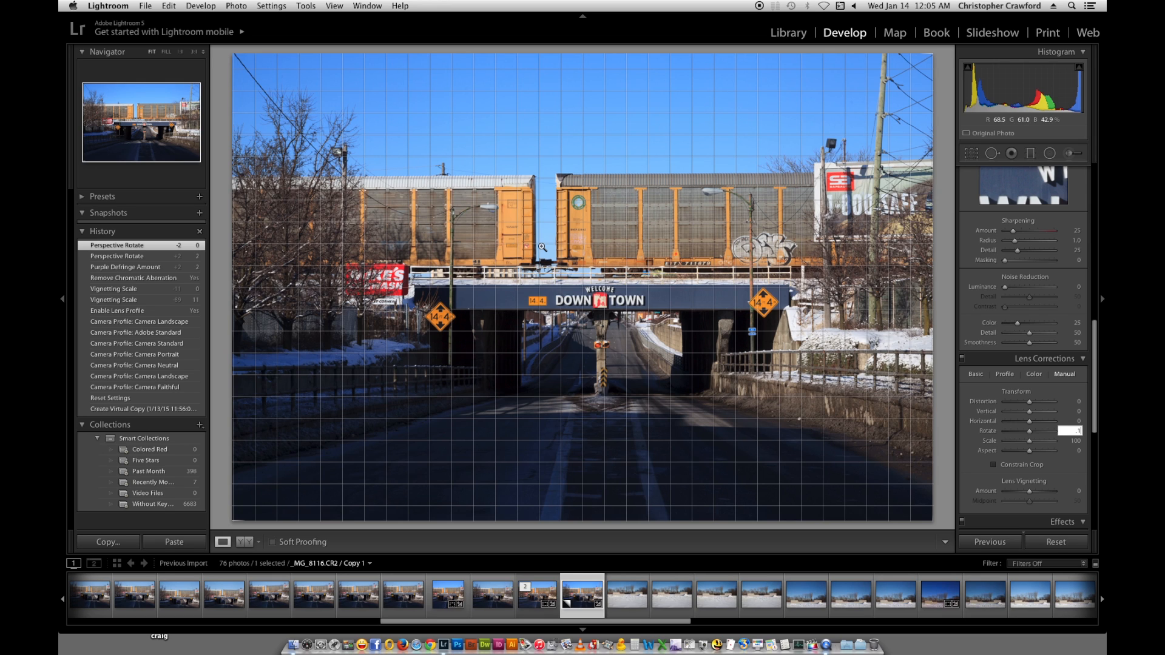
{"action": "left_click", "coordinate": [249, 510]}
{"action": "left_click_drag", "start_coordinate": [253, 513], "coordinate": [497, 218]}
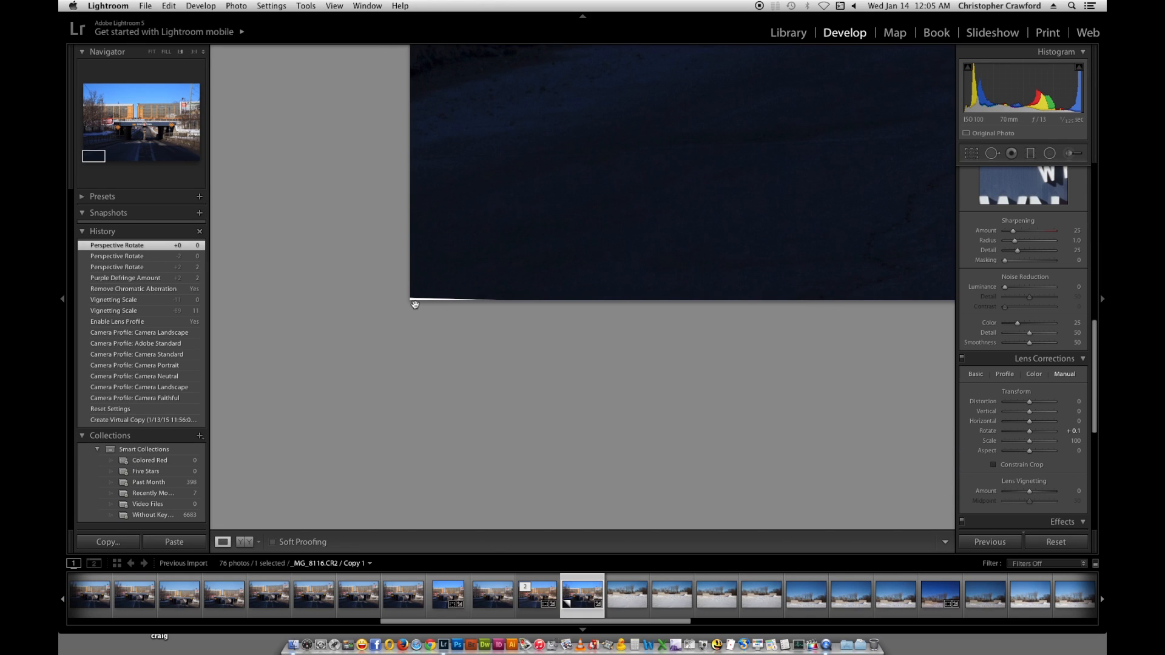
- Crop a thin strip off all four edges of the photo to remove the white sliver left by the rotation
{"action": "left_click", "coordinate": [603, 174]}
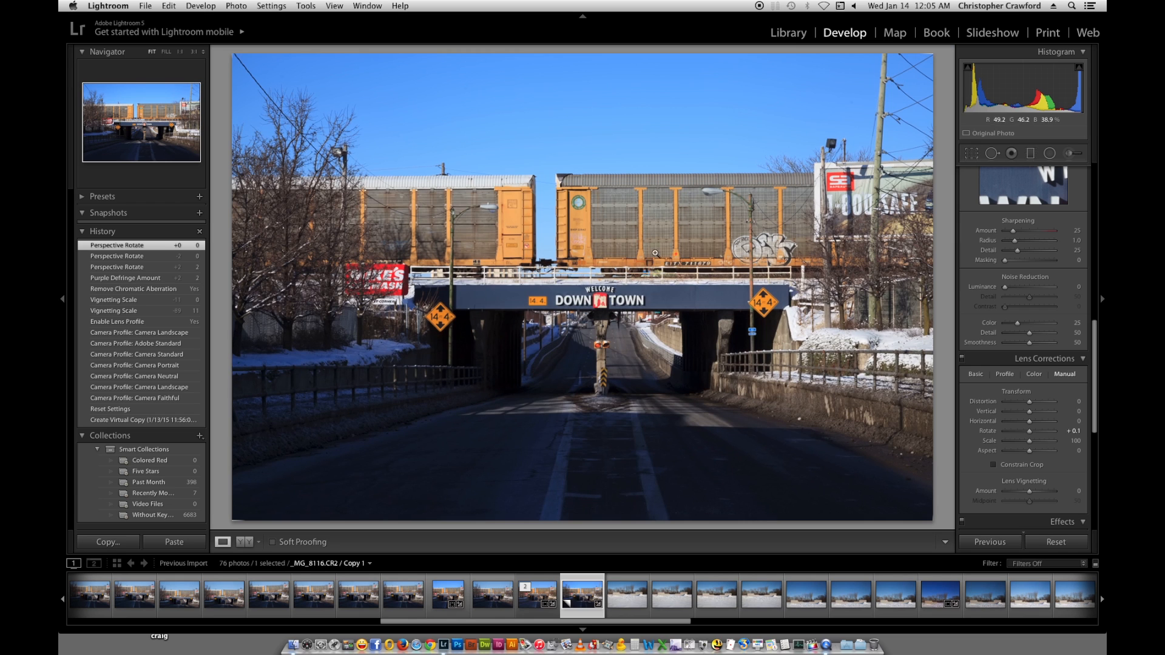
{"action": "key", "text": "r"}
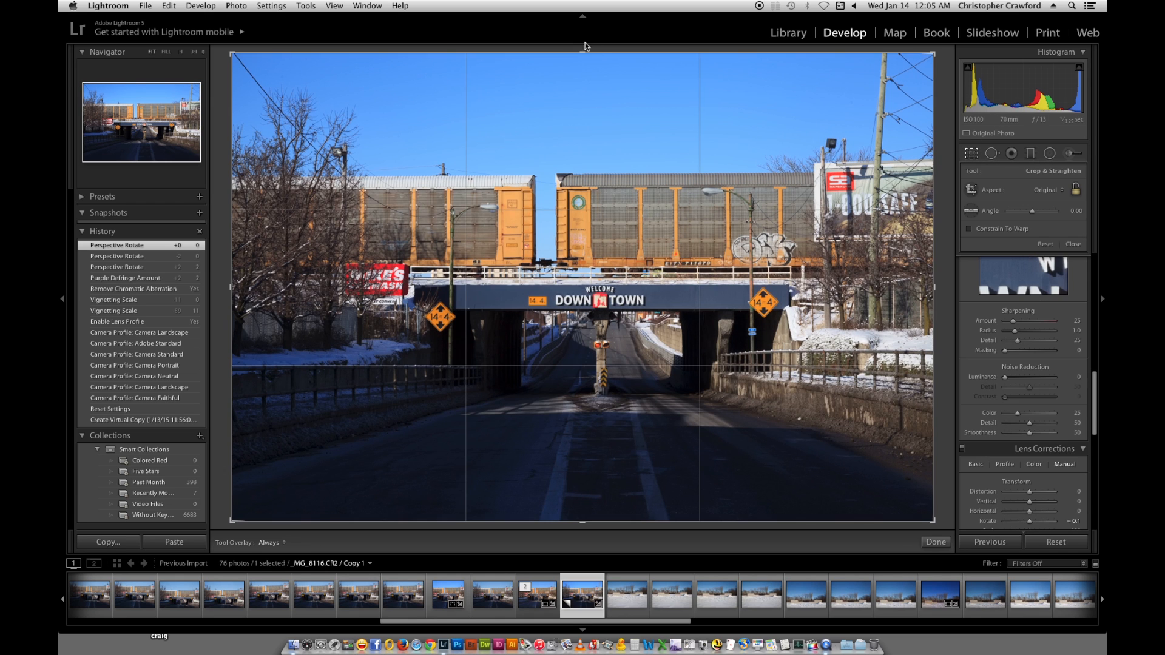
{"action": "left_click", "coordinate": [974, 154]}
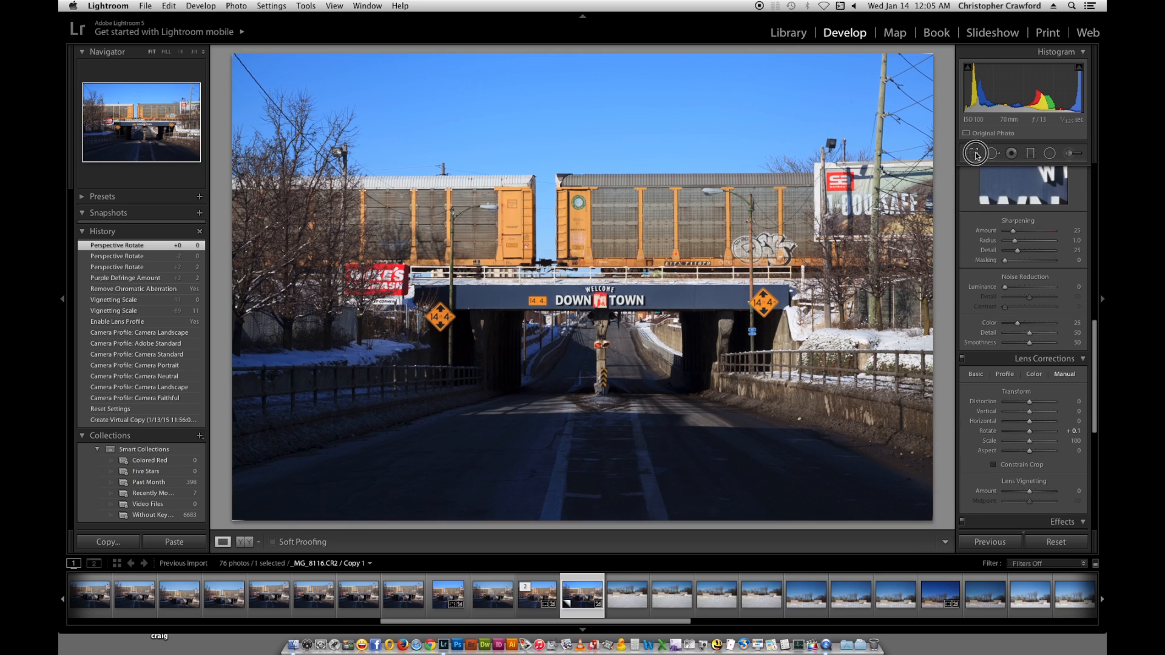
{"action": "left_click", "coordinate": [974, 154]}
{"action": "left_click_drag", "start_coordinate": [585, 51], "coordinate": [585, 54]}
{"action": "left_click_drag", "start_coordinate": [932, 287], "coordinate": [931, 287]}
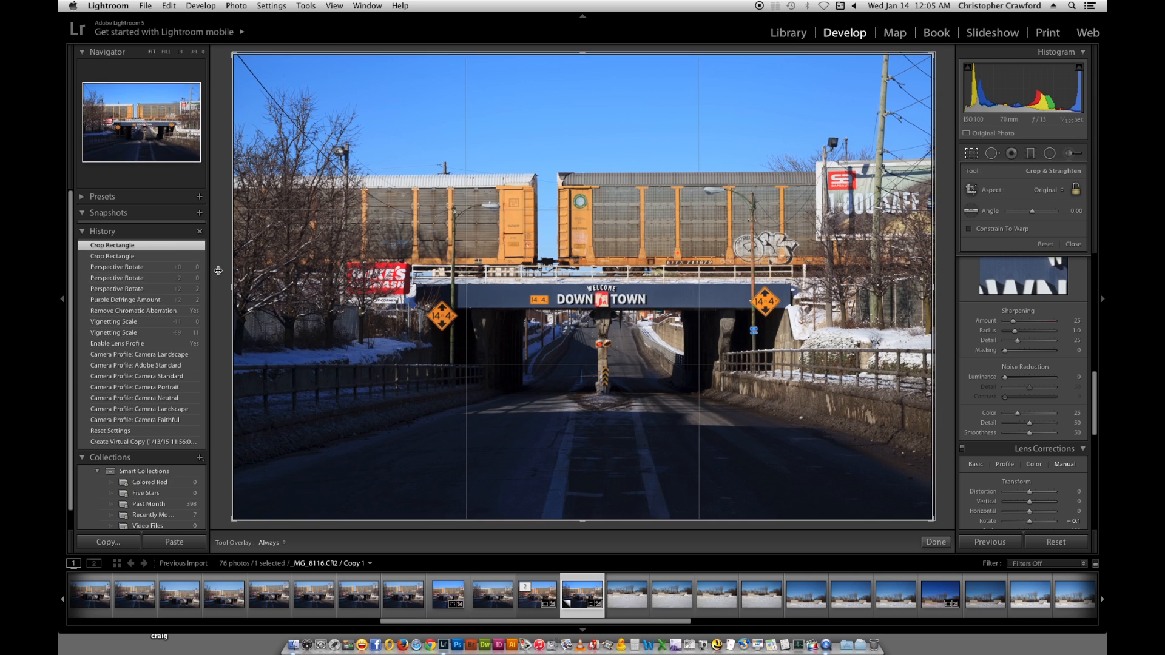
{"action": "left_click_drag", "start_coordinate": [232, 288], "coordinate": [233, 288]}
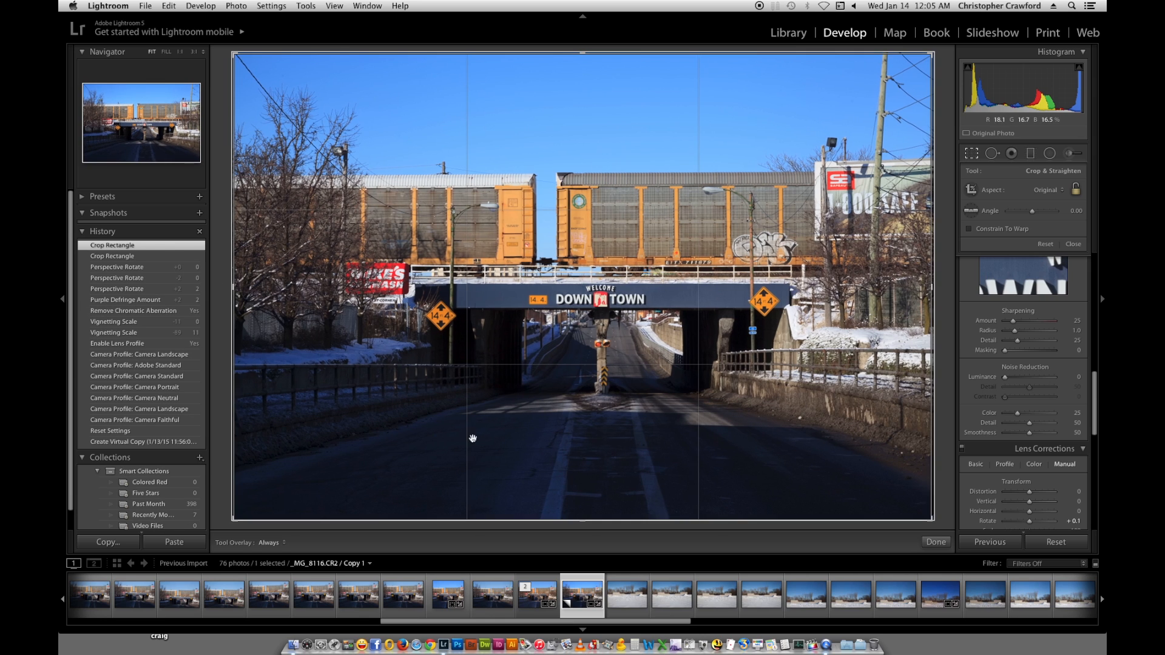
{"action": "left_click_drag", "start_coordinate": [581, 521], "coordinate": [582, 520]}
{"action": "key", "text": "Return"}
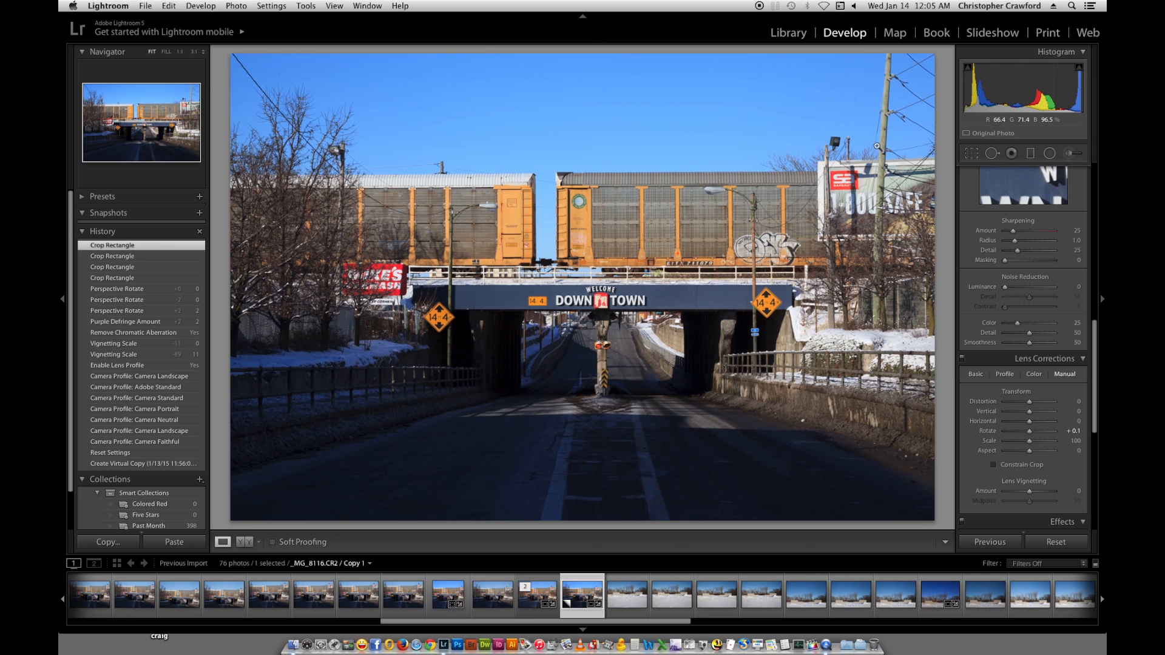
- Crop the photo tighter by moving its left and right edges inward, keeping the full height, and apply the crop
{"action": "left_click", "coordinate": [972, 154]}
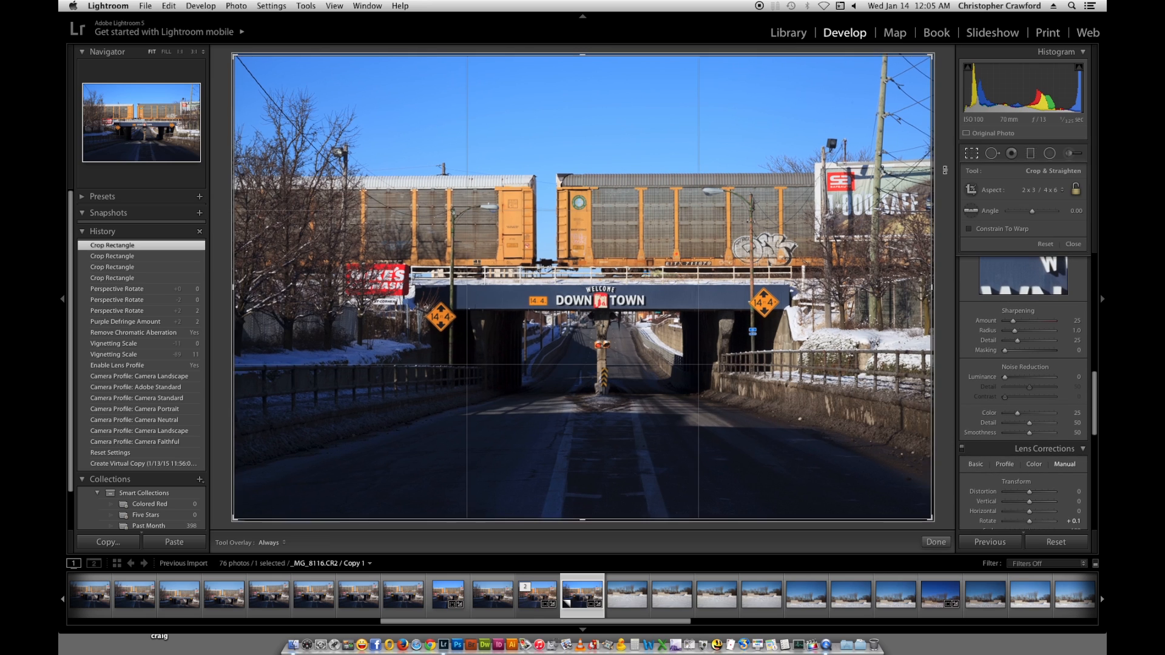
{"action": "left_click_drag", "start_coordinate": [933, 289], "coordinate": [923, 289]}
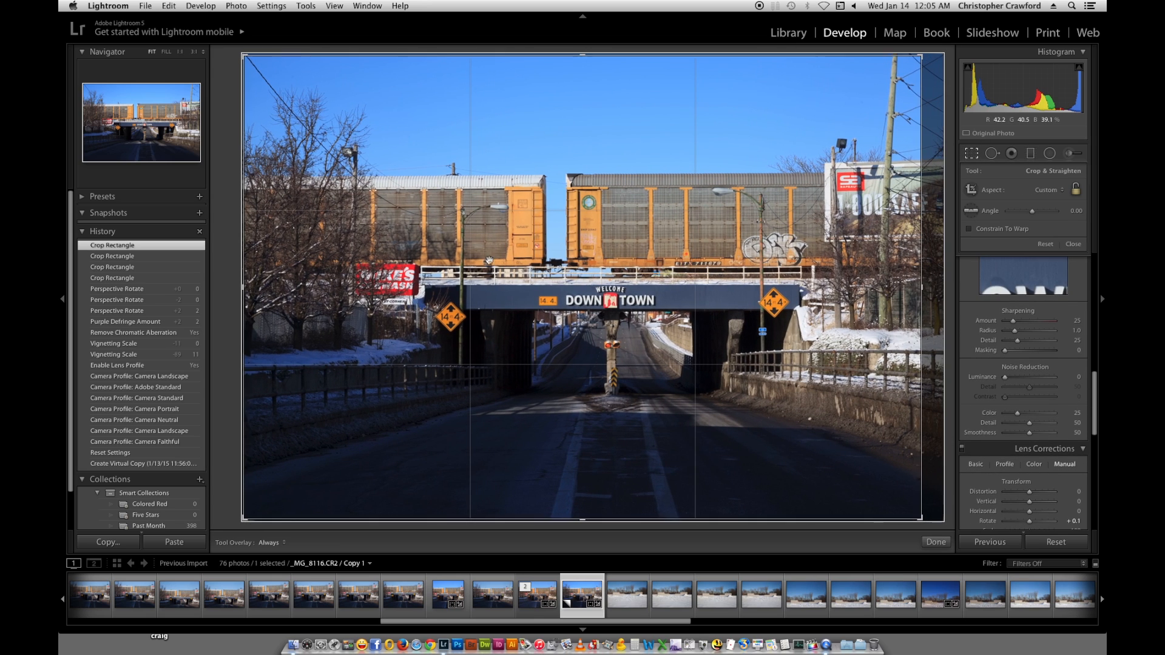
{"action": "left_click_drag", "start_coordinate": [243, 286], "coordinate": [252, 286]}
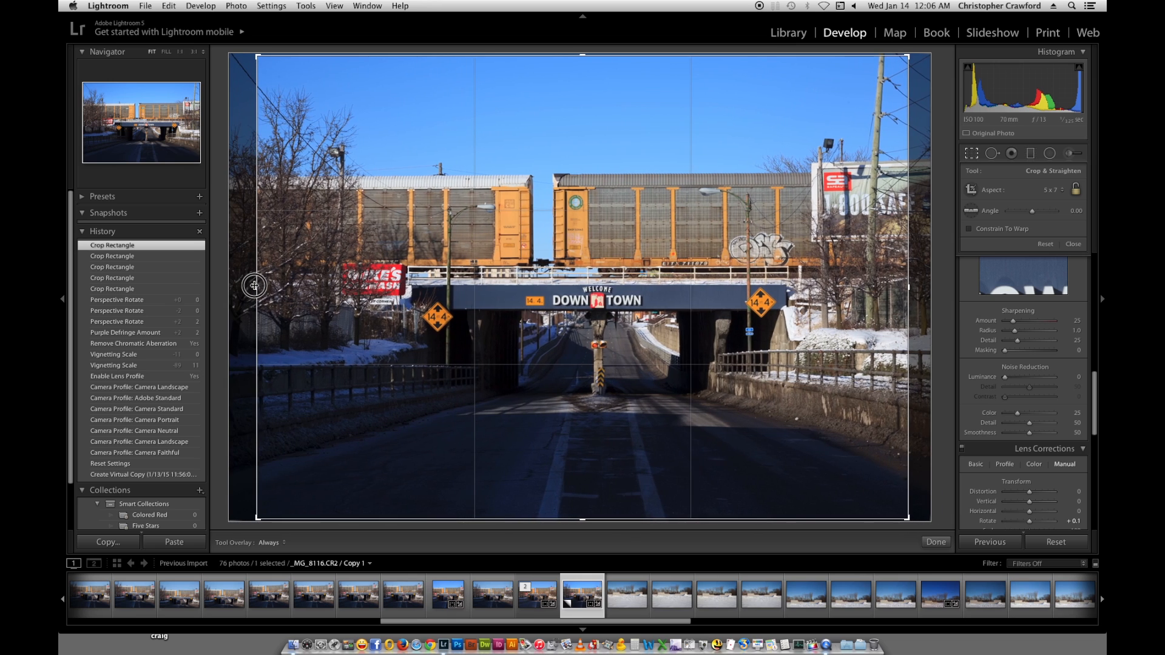
{"action": "left_click_drag", "start_coordinate": [254, 286], "coordinate": [257, 286]}
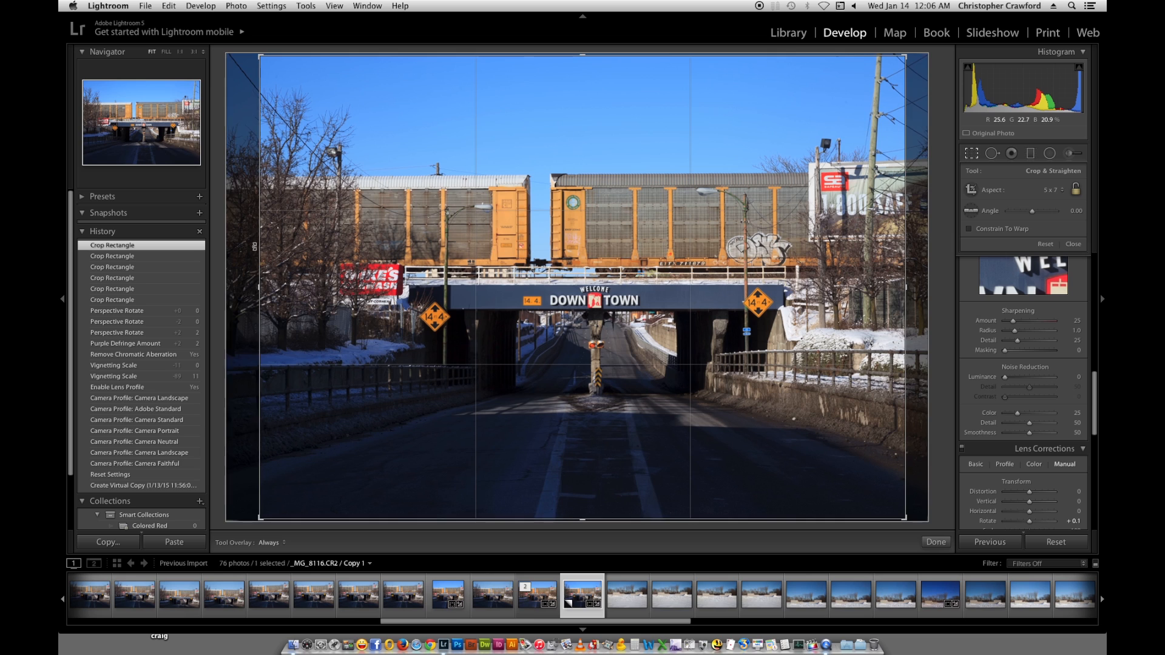
{"action": "key", "text": "r"}
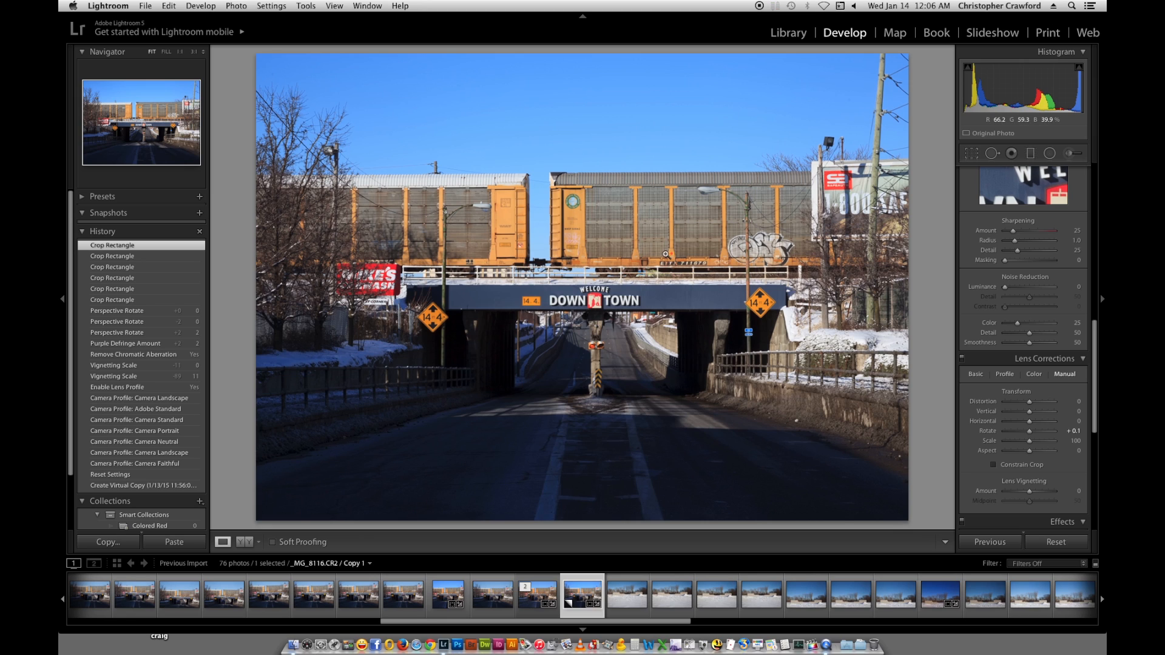
- Compare the Auto, Daylight and Cloudy white balance presets on the bridge photo and return to Daylight
{"action": "left_click_drag", "start_coordinate": [1096, 329], "coordinate": [1092, 129]}
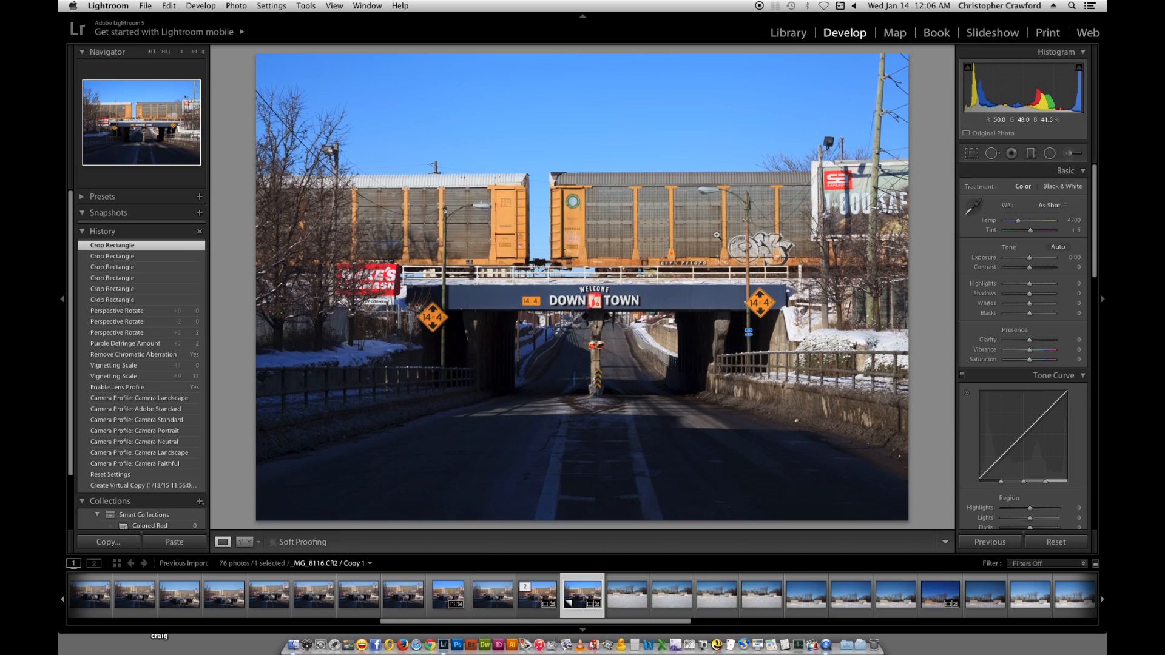
{"action": "left_click", "coordinate": [1052, 206]}
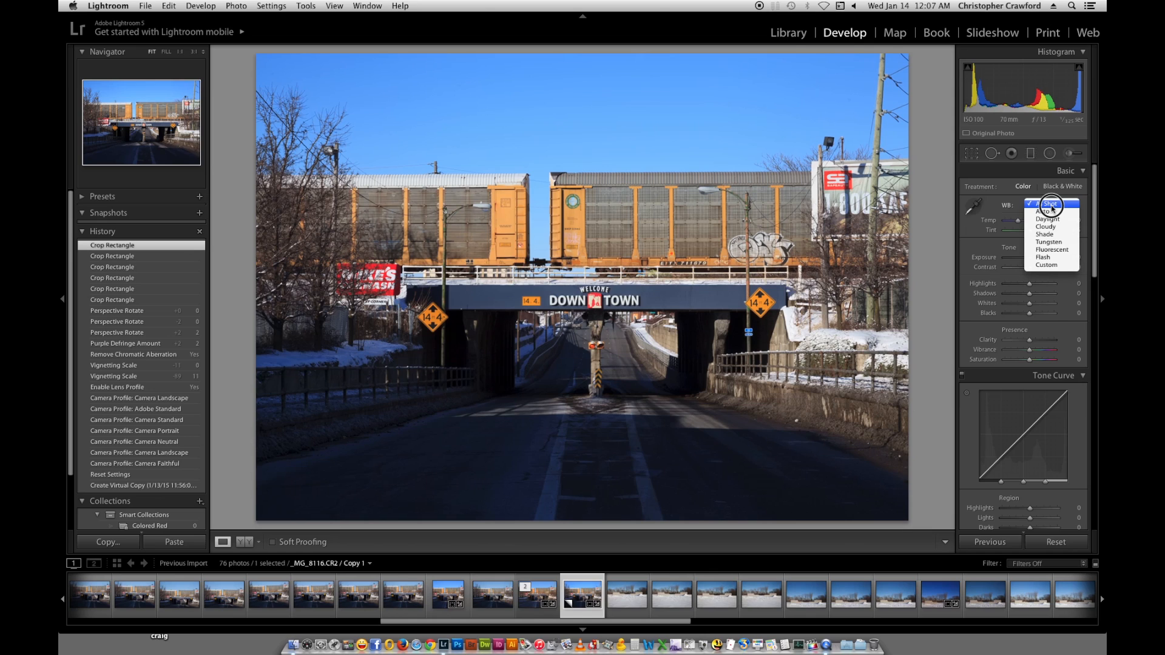
{"action": "left_click", "coordinate": [1051, 212]}
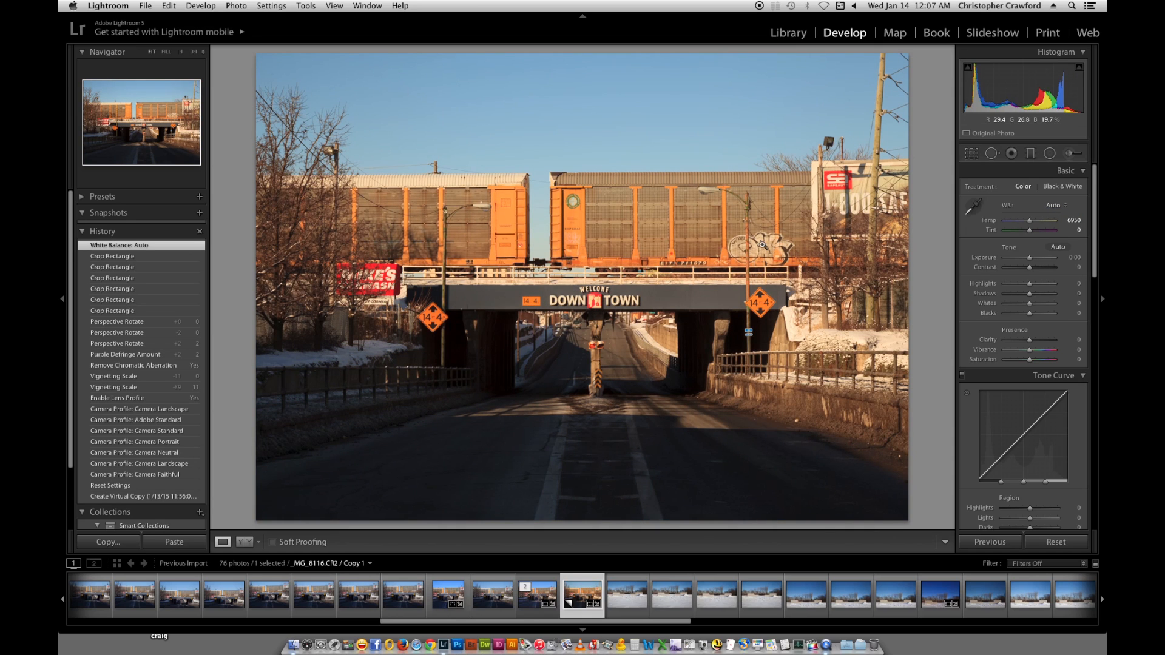
{"action": "left_click", "coordinate": [1059, 207]}
{"action": "left_click", "coordinate": [1061, 211]}
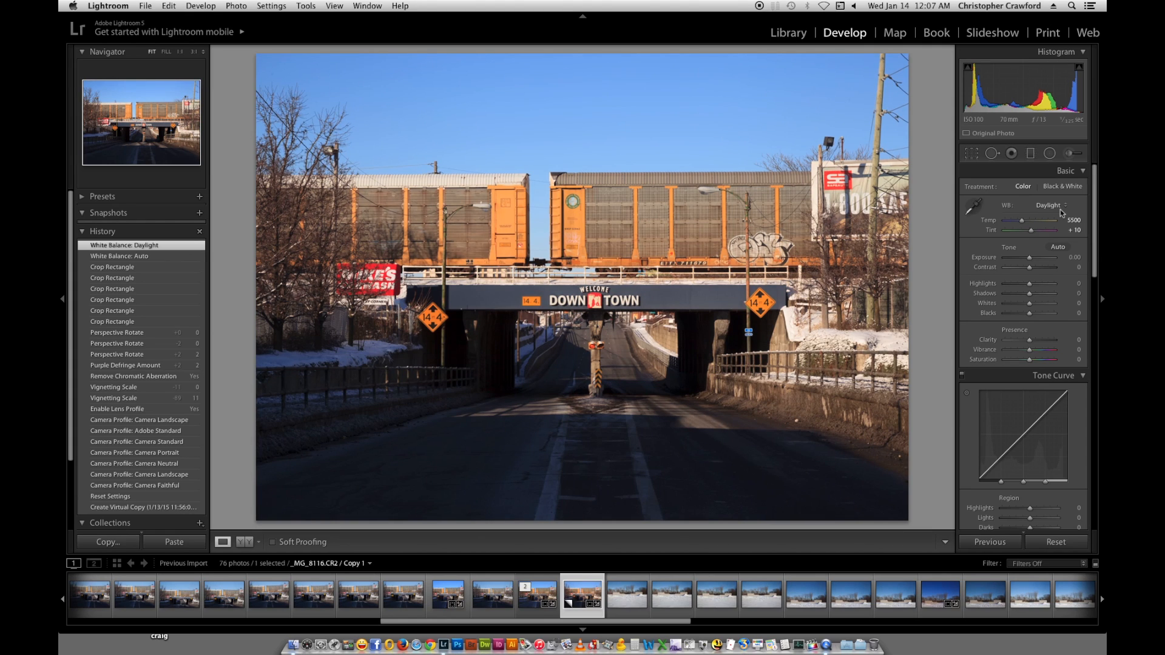
{"action": "left_click", "coordinate": [1057, 209]}
{"action": "left_click", "coordinate": [1056, 211]}
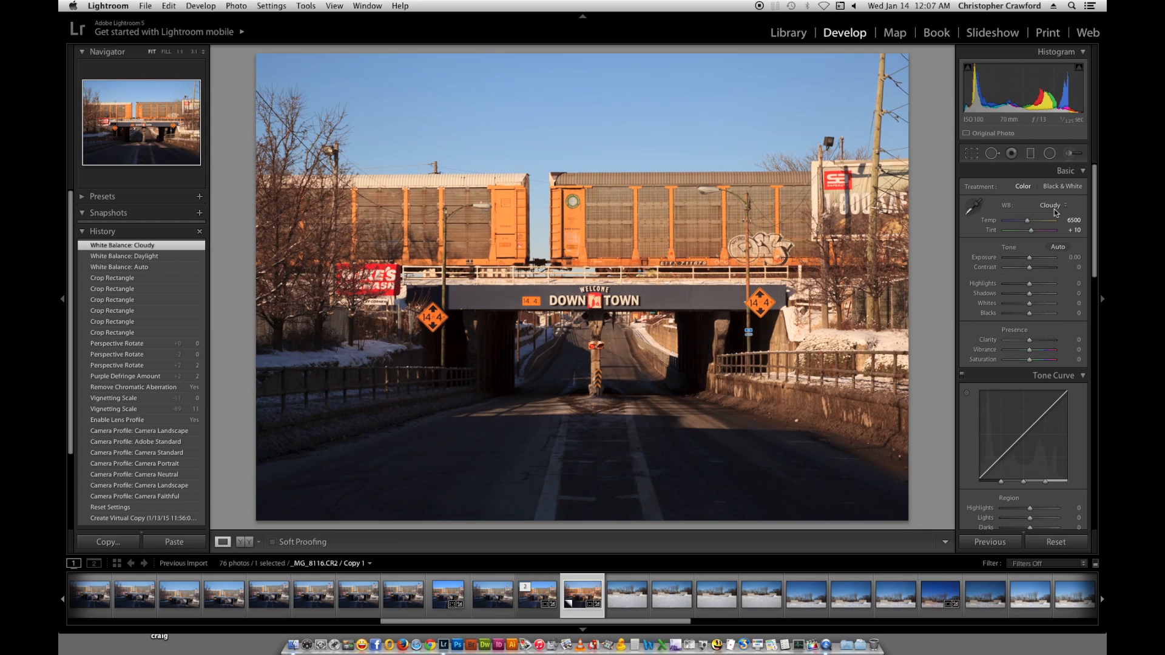
{"action": "left_click", "coordinate": [1057, 212]}
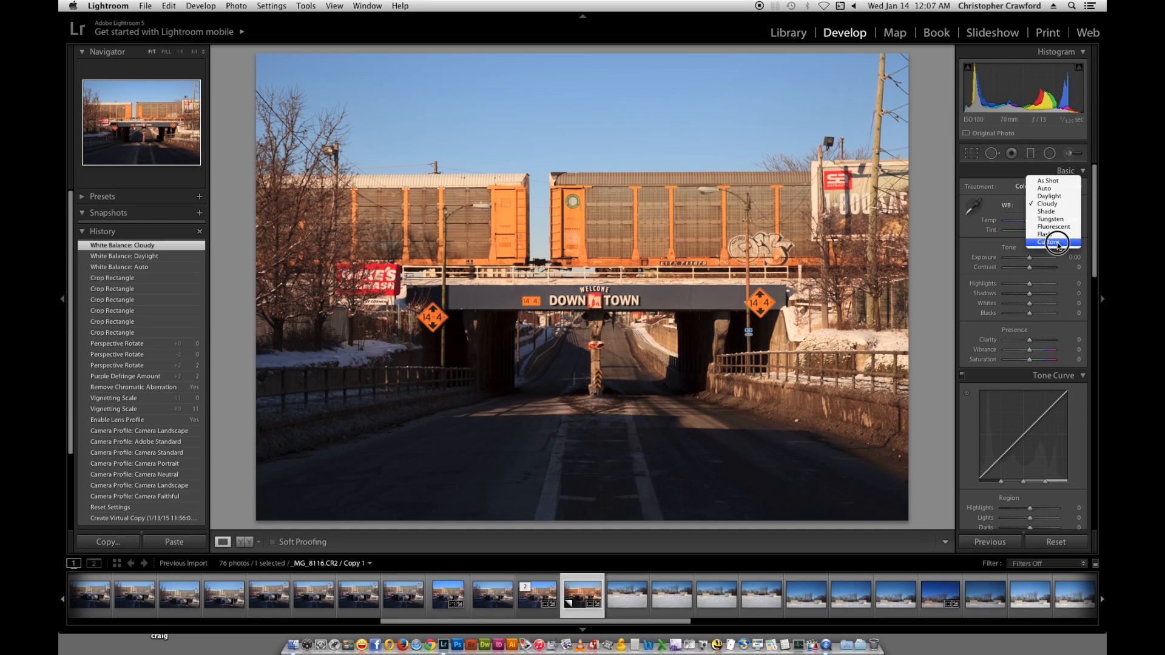
{"action": "left_click", "coordinate": [1058, 198]}
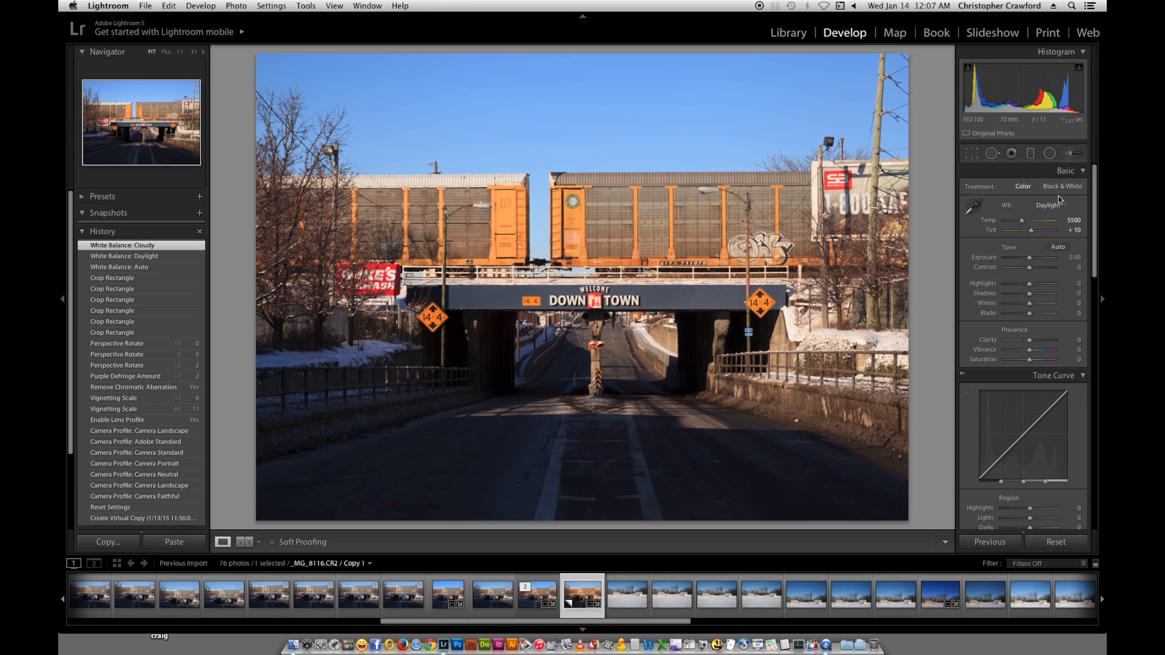
{"action": "left_click", "coordinate": [1054, 206]}
{"action": "left_click", "coordinate": [1054, 207]}
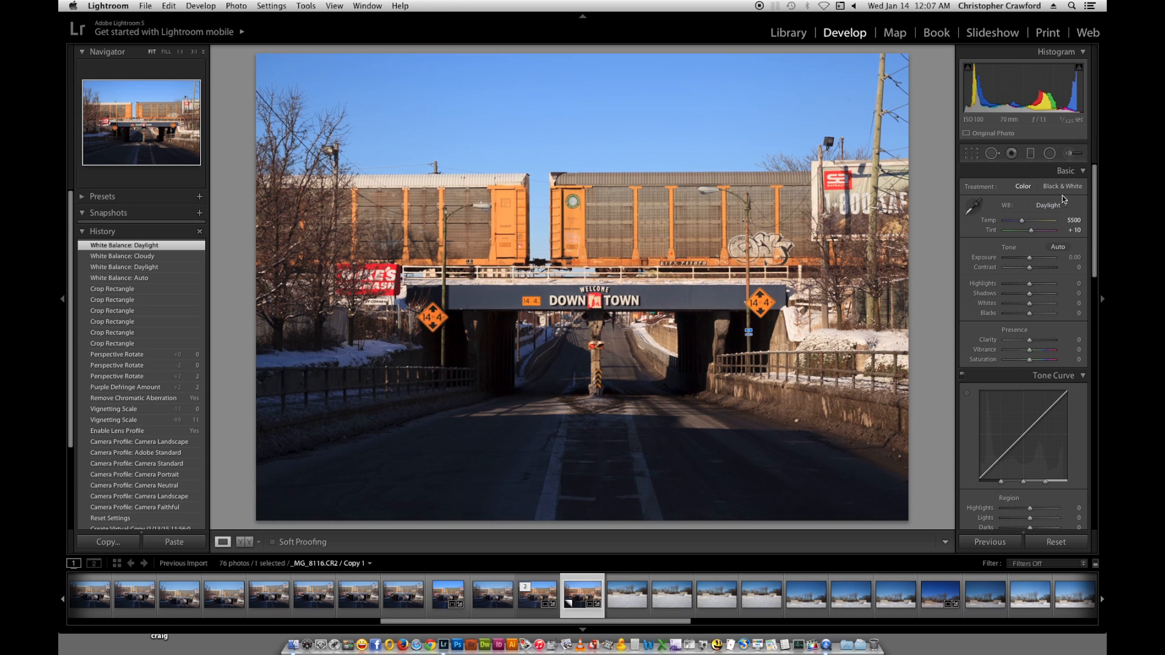
- Sample a neutral white balance from the right-hand railcar's side, and replace it with a sample from the pale concrete at the bridge's right end
{"action": "left_click", "coordinate": [976, 207]}
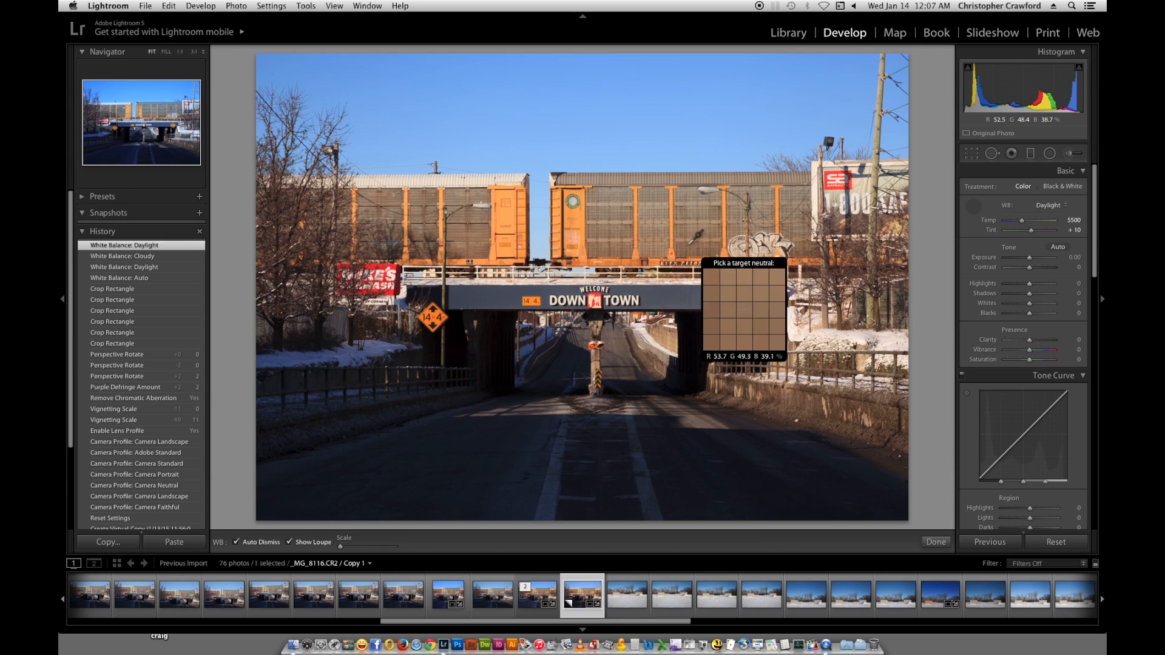
{"action": "left_click", "coordinate": [615, 204]}
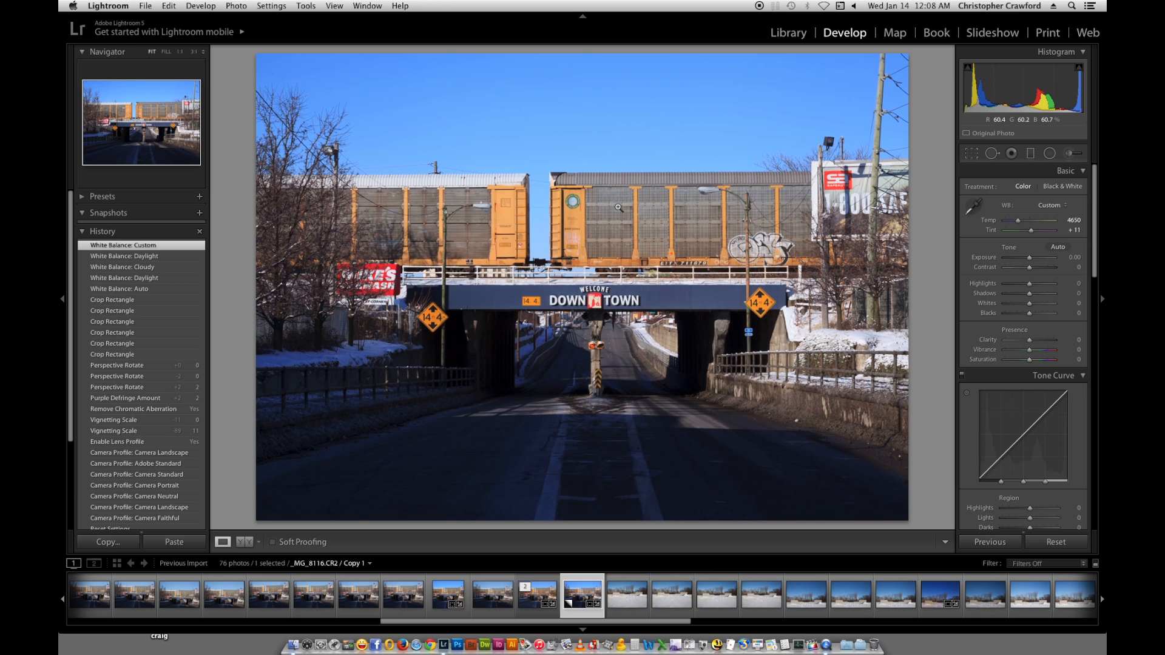
{"action": "left_click", "coordinate": [973, 207]}
{"action": "left_click", "coordinate": [788, 315]}
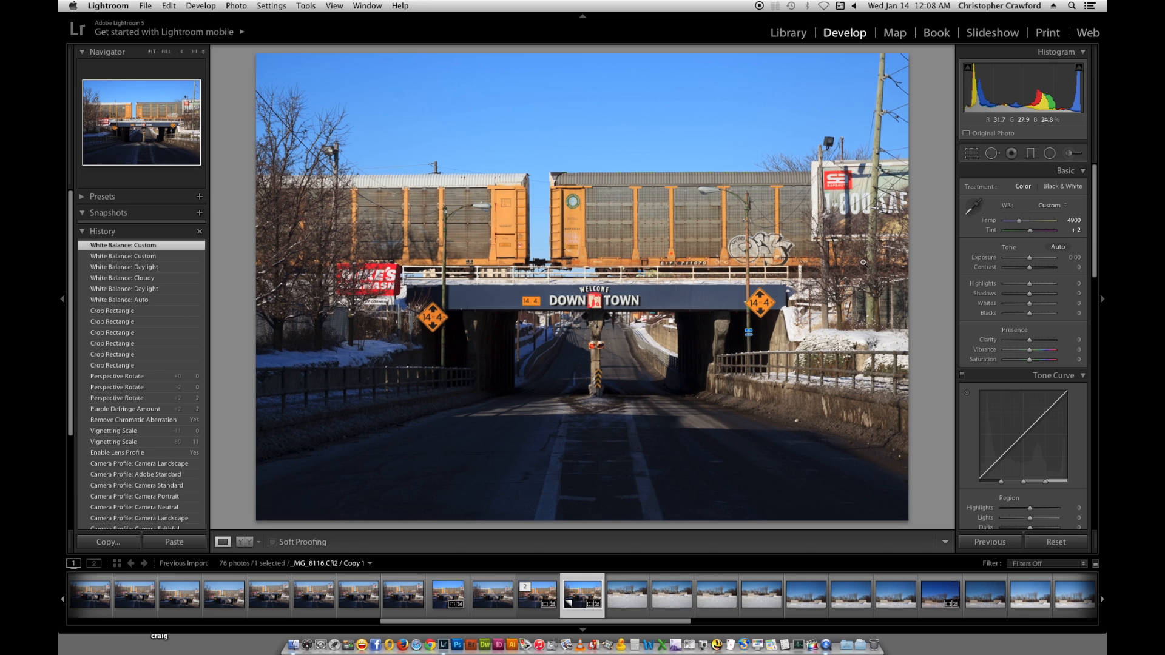
- Switch the white balance to As Shot for comparison and restore the sampled Custom setting
{"action": "left_click", "coordinate": [1050, 206]}
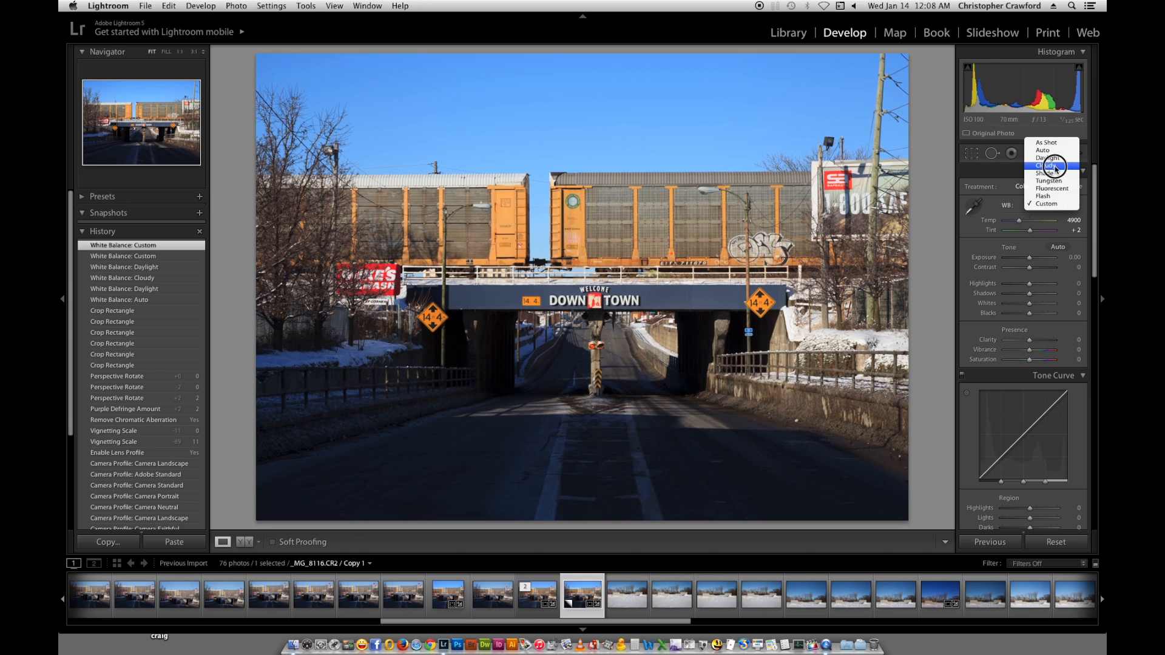
{"action": "left_click", "coordinate": [1054, 143]}
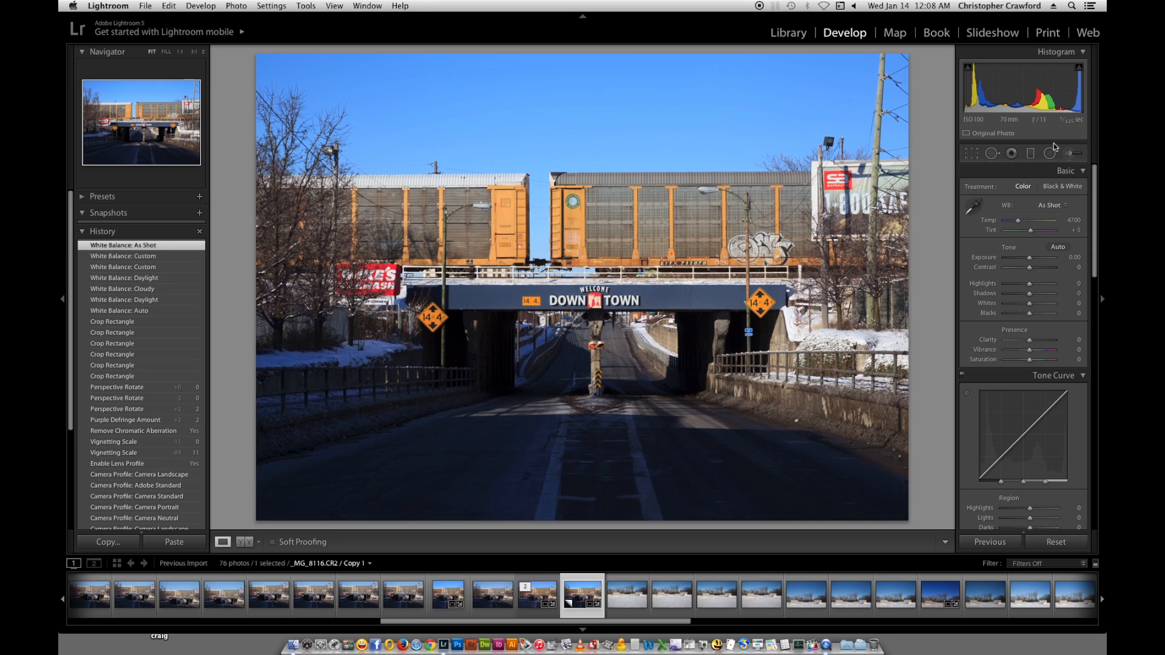
{"action": "left_click", "coordinate": [1045, 208]}
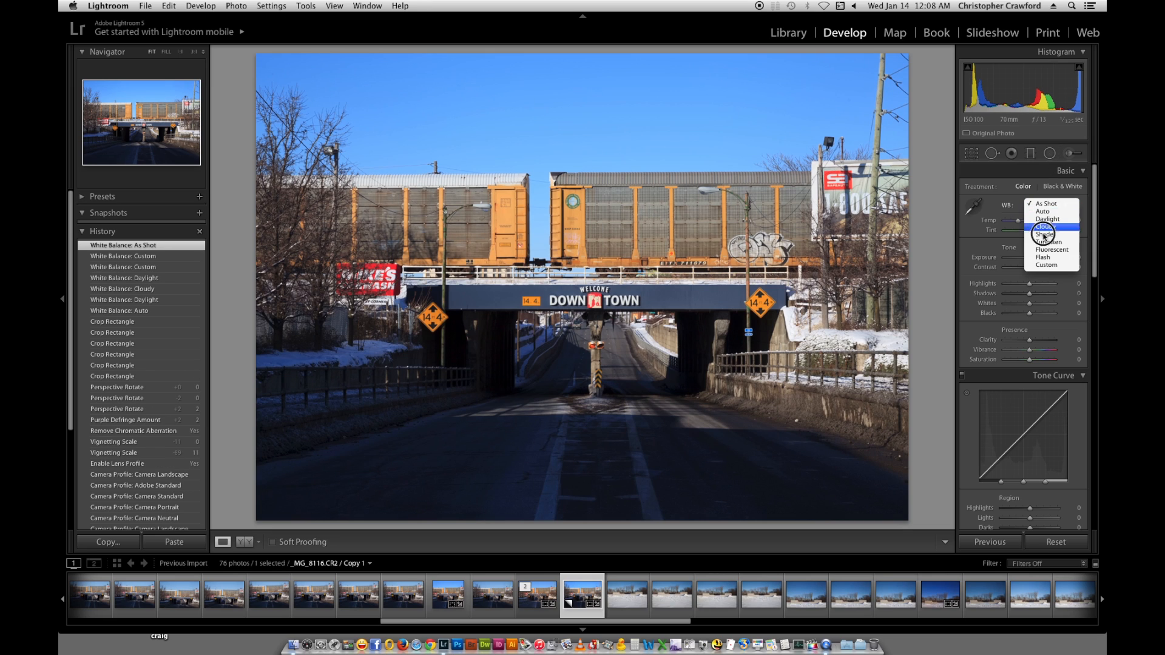
{"action": "left_click", "coordinate": [1045, 266]}
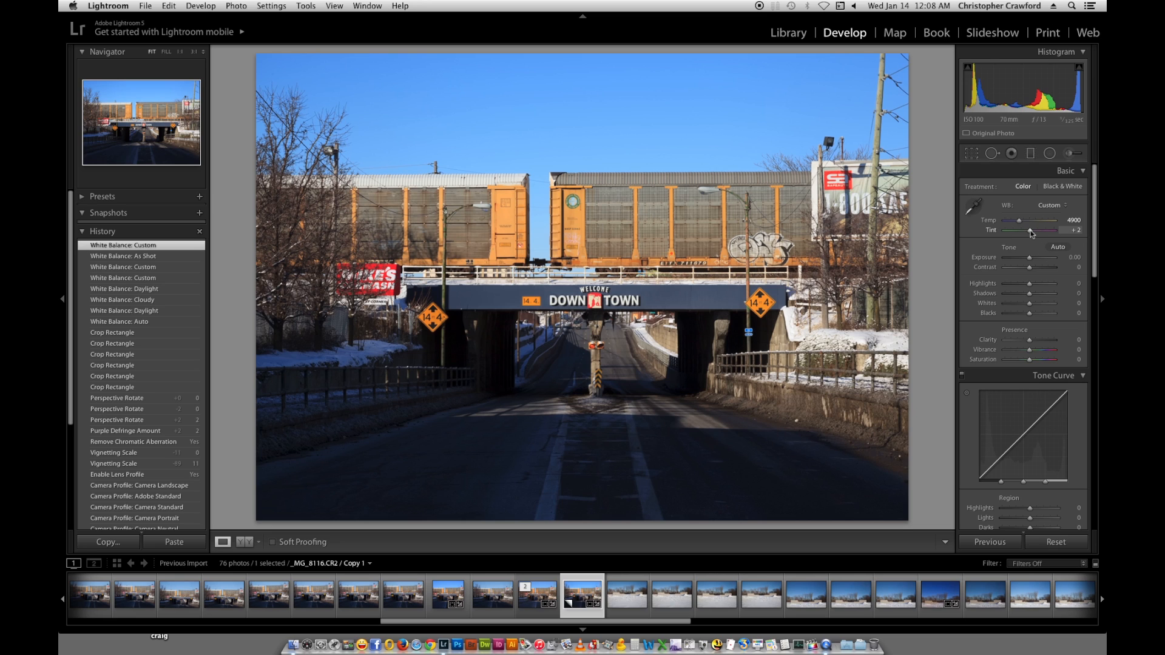
- Set the white balance tint to +7 and compare it with the preceding history state, keeping the new tint
{"action": "left_click_drag", "start_coordinate": [1030, 231], "coordinate": [1030, 232]}
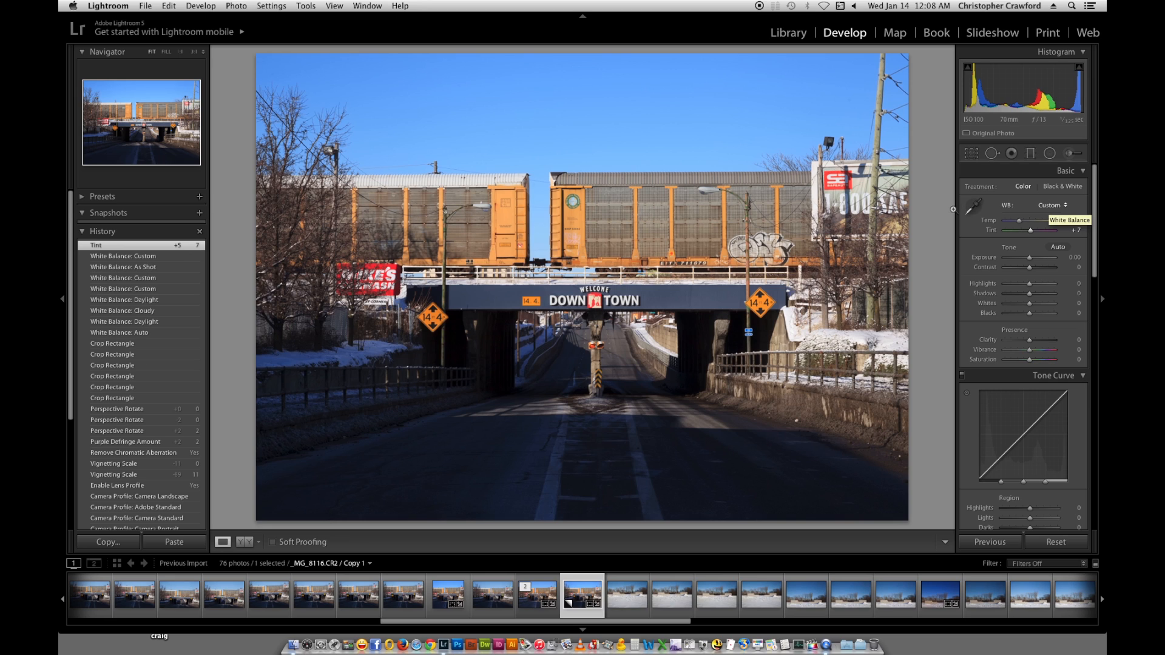
{"action": "left_click", "coordinate": [127, 256]}
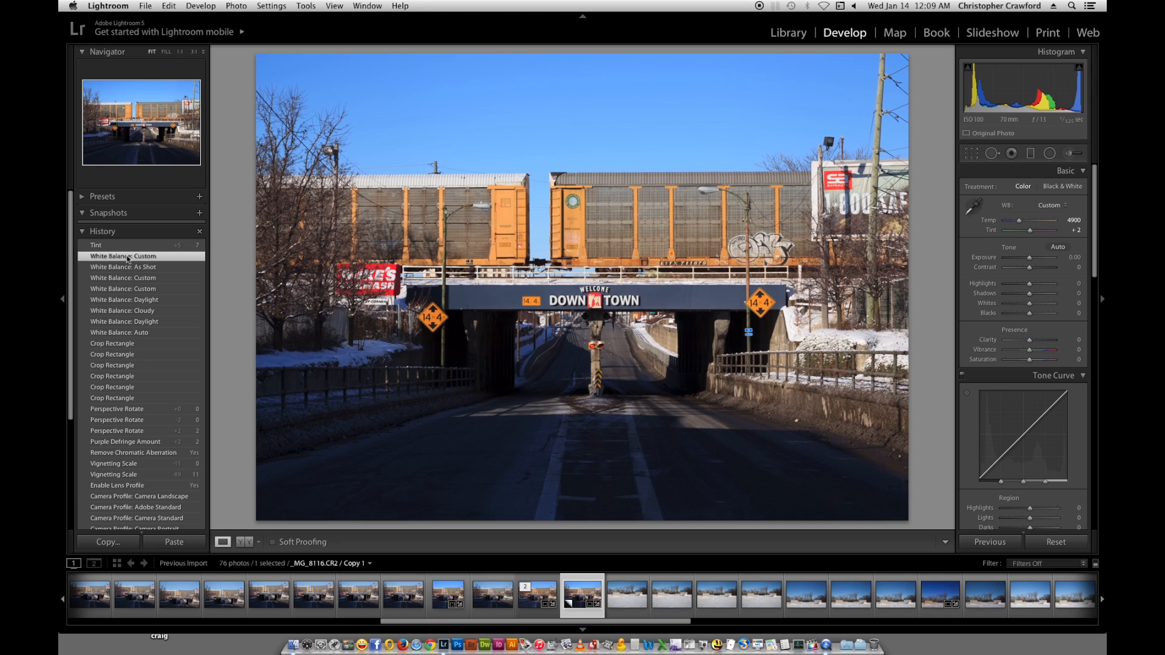
{"action": "left_click", "coordinate": [129, 246]}
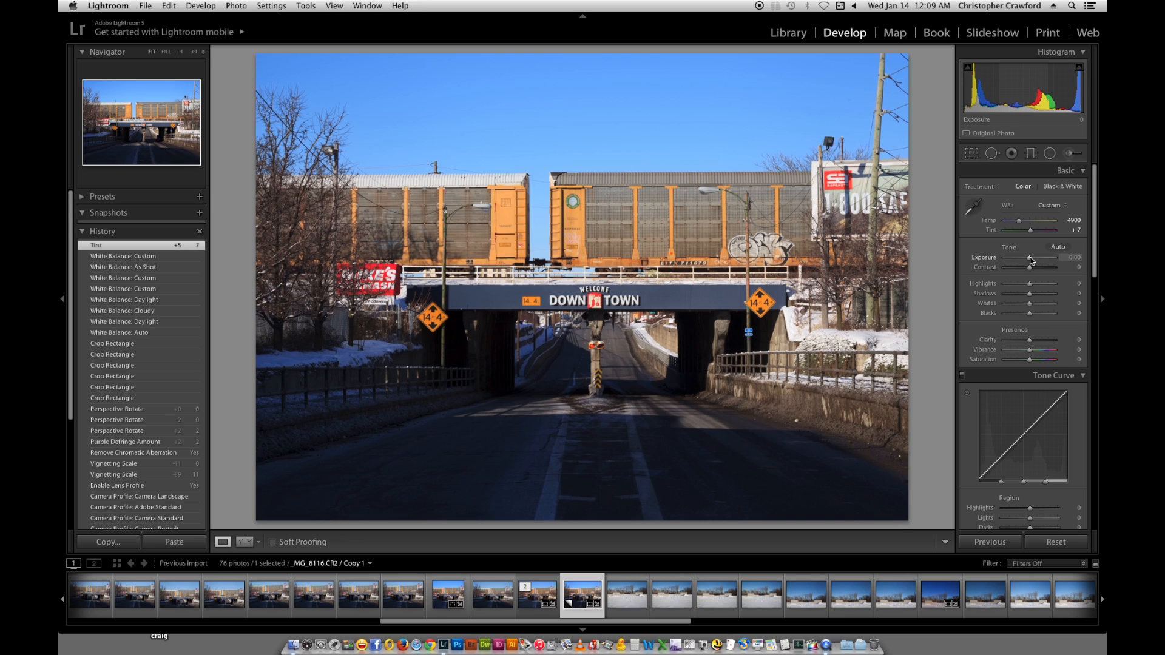
- Try an exposure of +0.50 on the photo and reset the exposure to 0
{"action": "left_click_drag", "start_coordinate": [1029, 260], "coordinate": [1033, 260]}
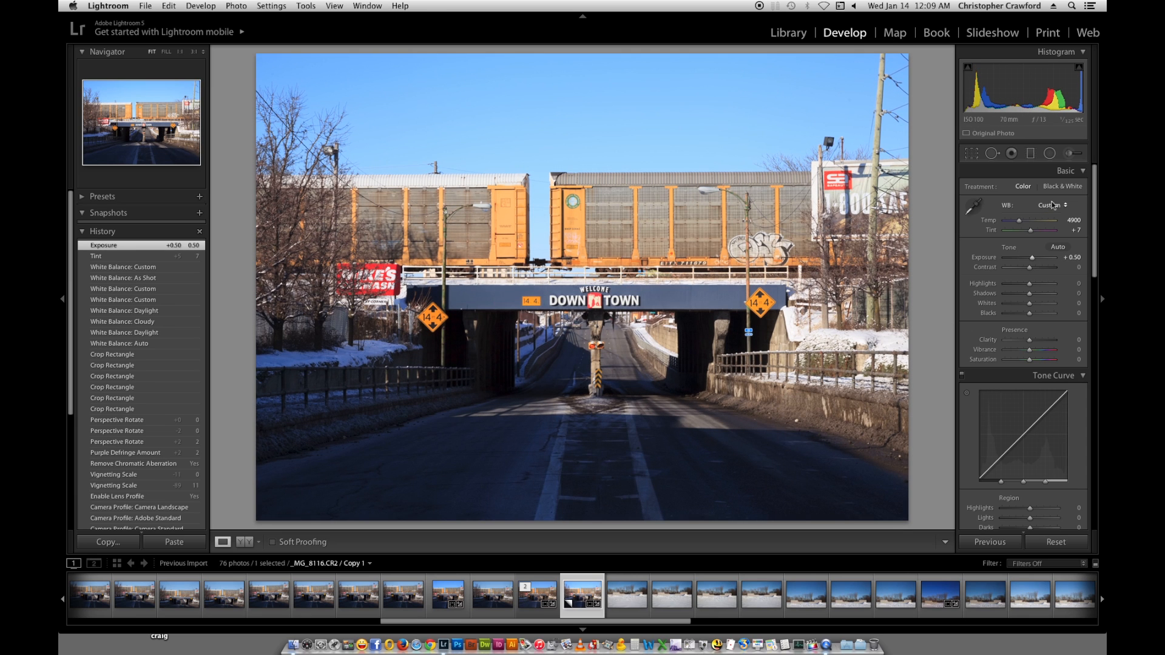
{"action": "left_click", "coordinate": [1071, 258]}
{"action": "type", "text": "0"}
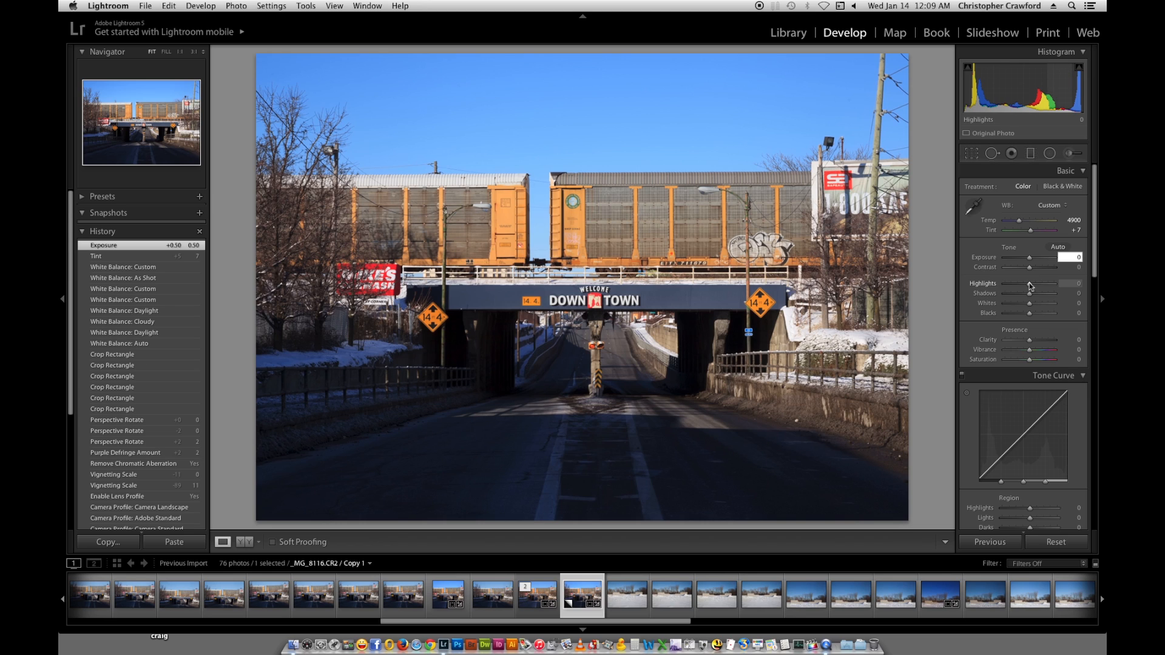
- Try Highlights values of -26, -22 and -34 on the photo and return Highlights to 0
{"action": "left_click_drag", "start_coordinate": [1030, 284], "coordinate": [1024, 284]}
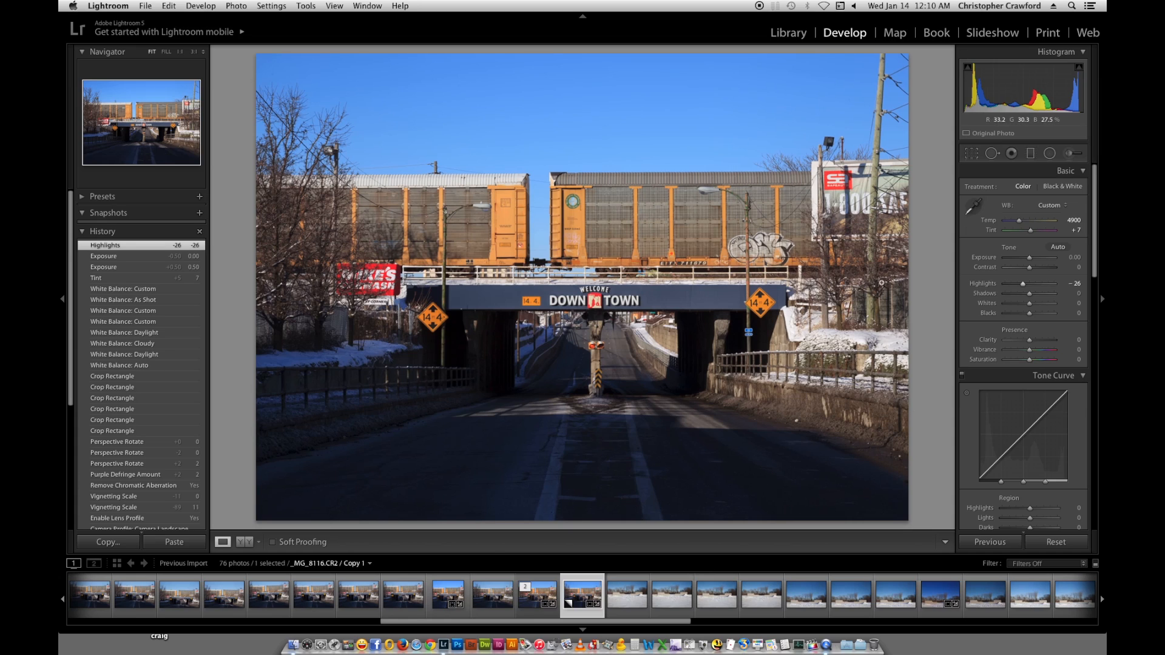
{"action": "left_click_drag", "start_coordinate": [1024, 287], "coordinate": [1023, 284]}
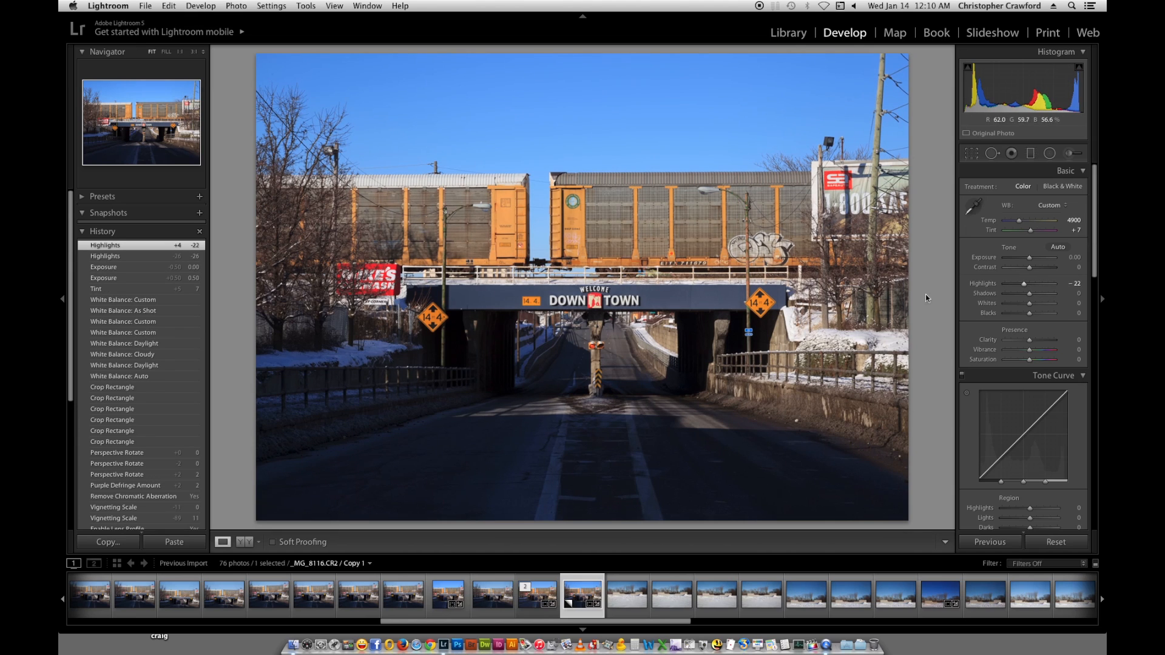
{"action": "left_click_drag", "start_coordinate": [1025, 283], "coordinate": [1020, 284]}
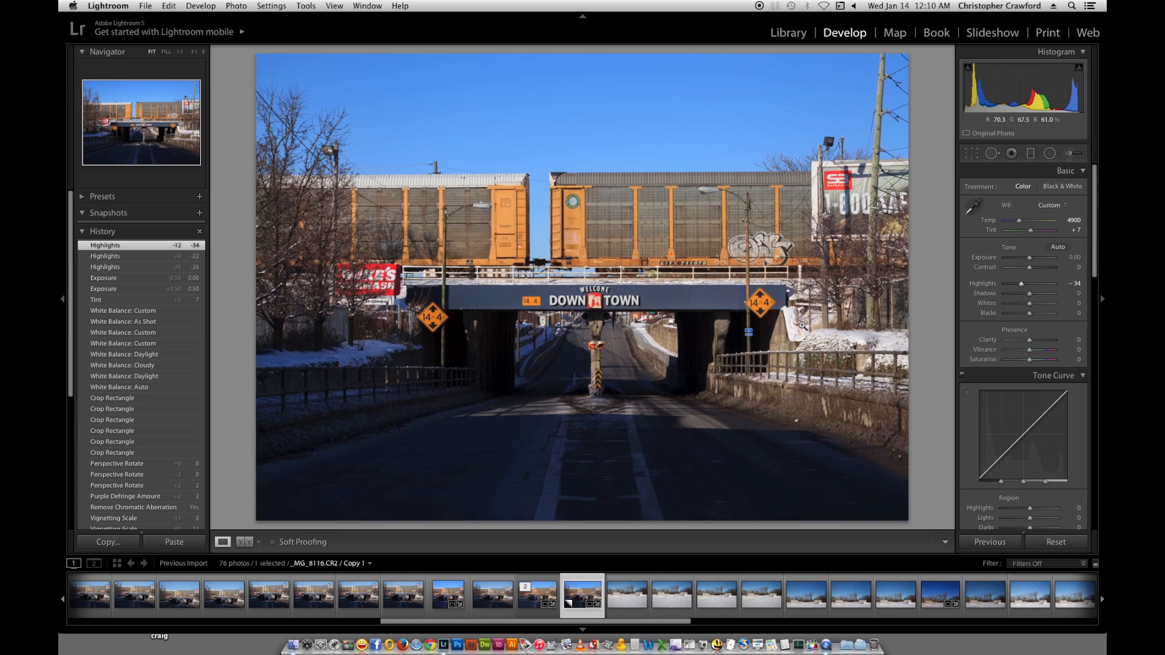
{"action": "left_click_drag", "start_coordinate": [1021, 283], "coordinate": [1030, 286]}
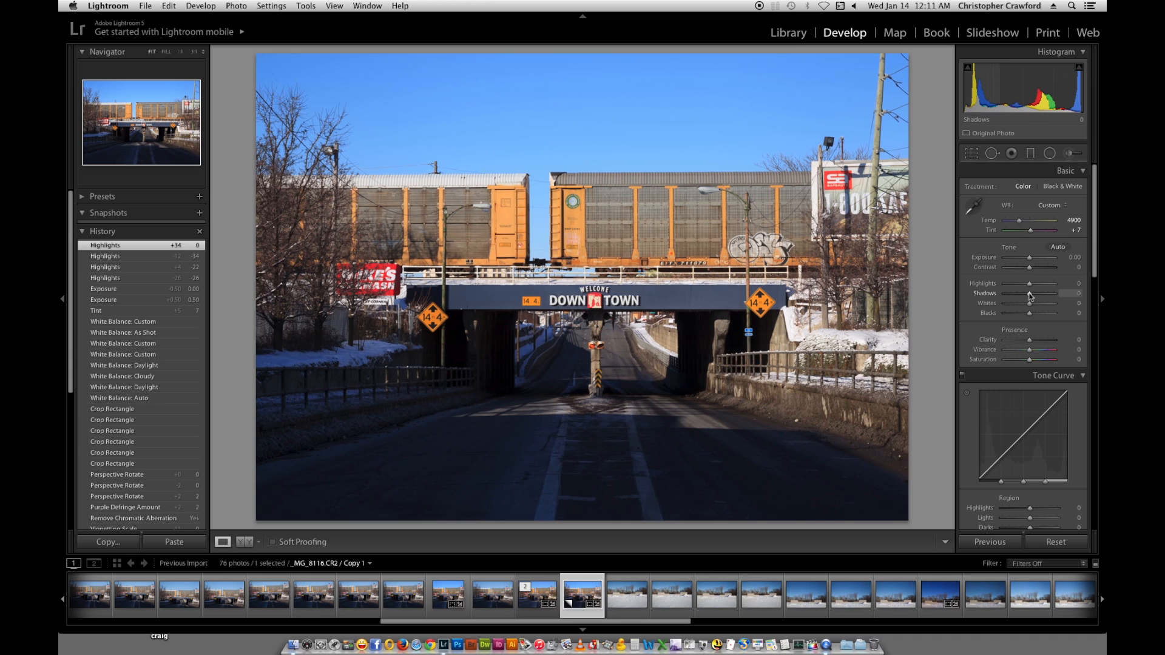
- Raise Shadows to +72 and inspect the dark underpass area at full size
{"action": "left_click_drag", "start_coordinate": [1030, 295], "coordinate": [1046, 296]}
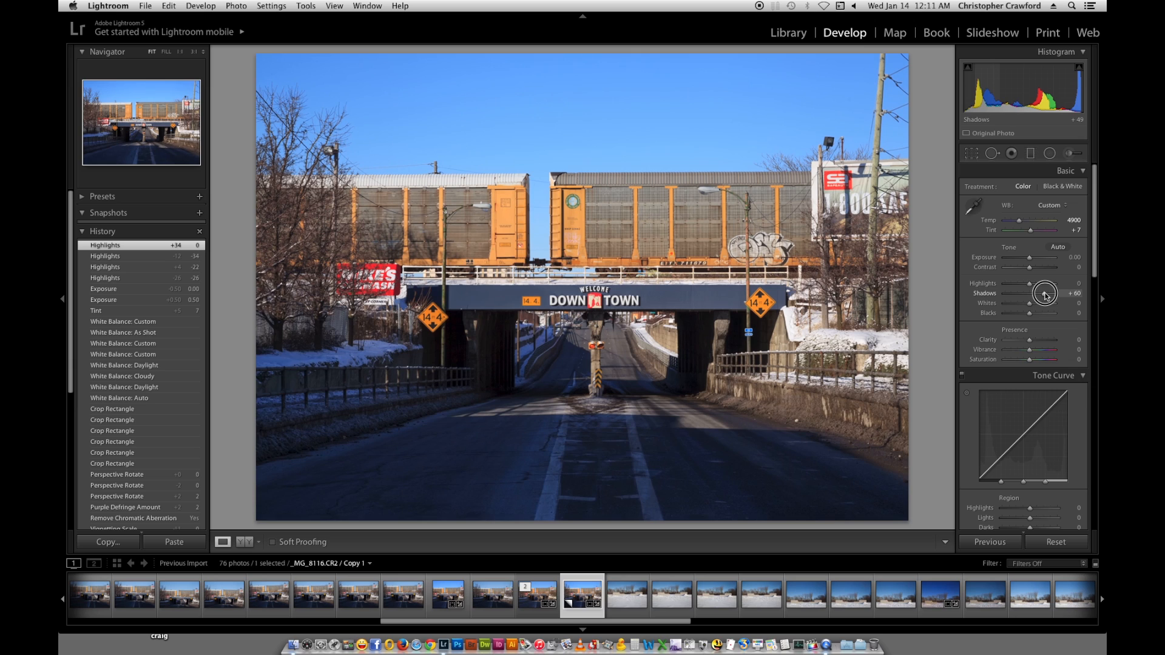
{"action": "left_click_drag", "start_coordinate": [1045, 295], "coordinate": [1048, 295]}
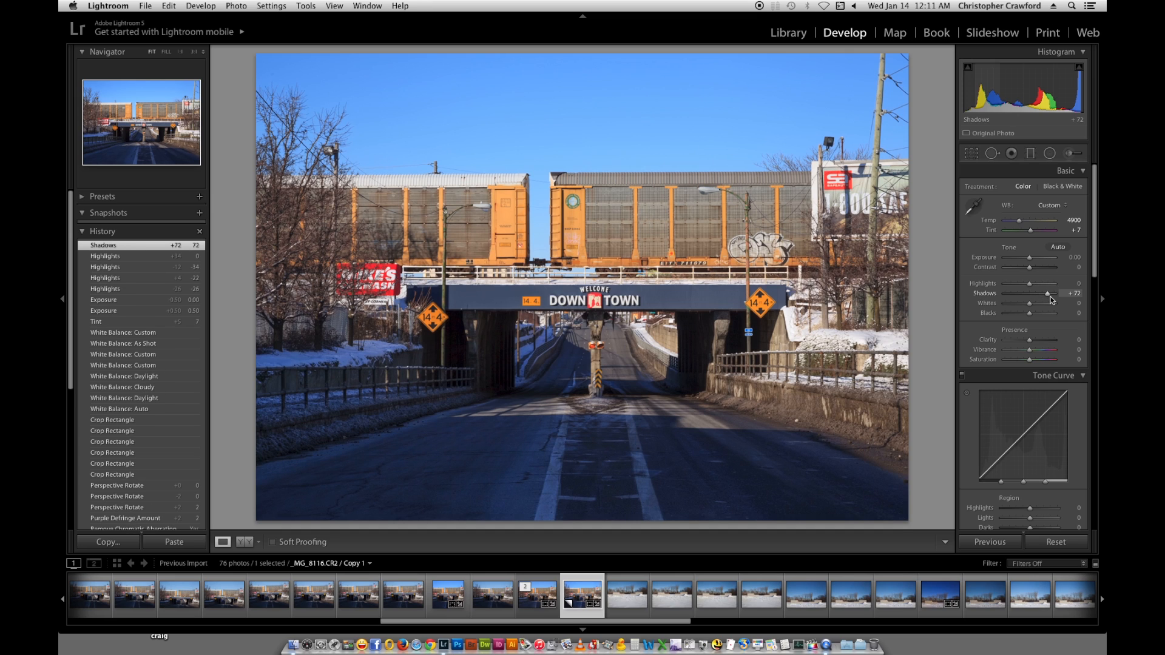
{"action": "left_click", "coordinate": [492, 371]}
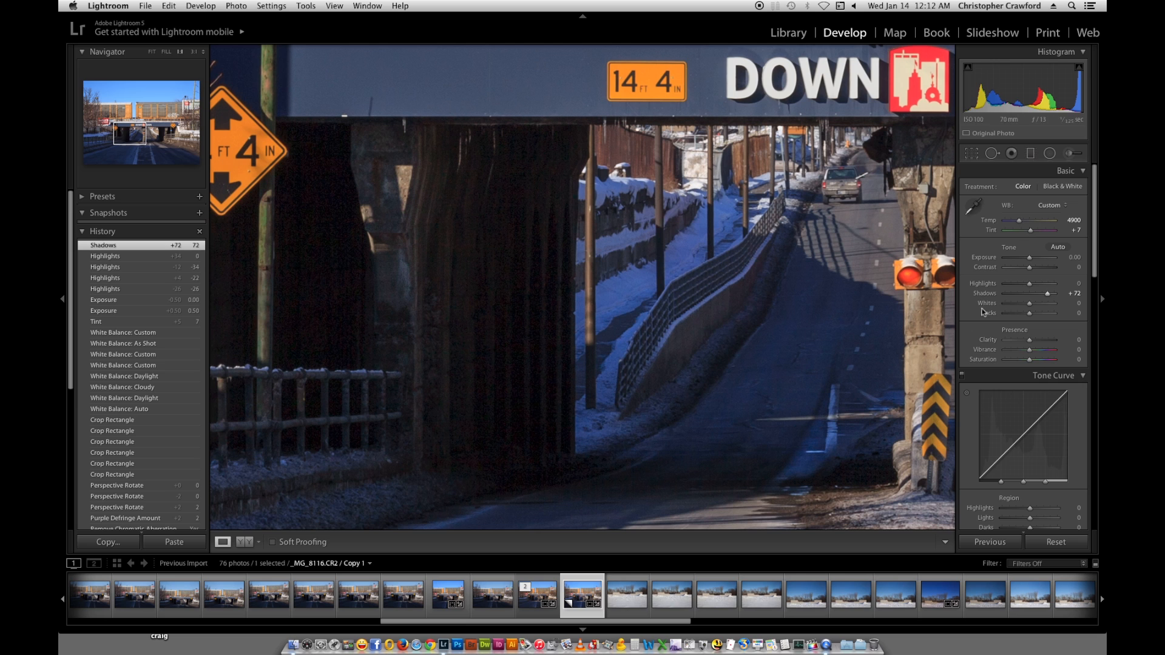
{"action": "left_click", "coordinate": [761, 341]}
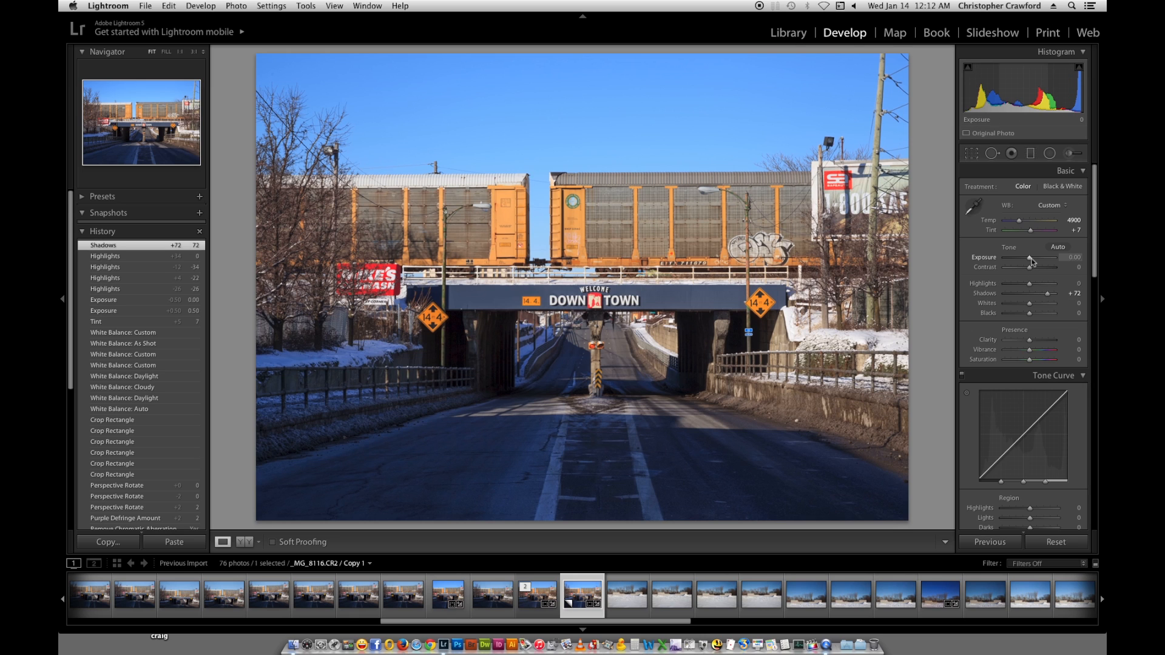
- Set the photo's Exposure to -0.25 and Highlights to -10
{"action": "left_click_drag", "start_coordinate": [1029, 256], "coordinate": [1028, 257]}
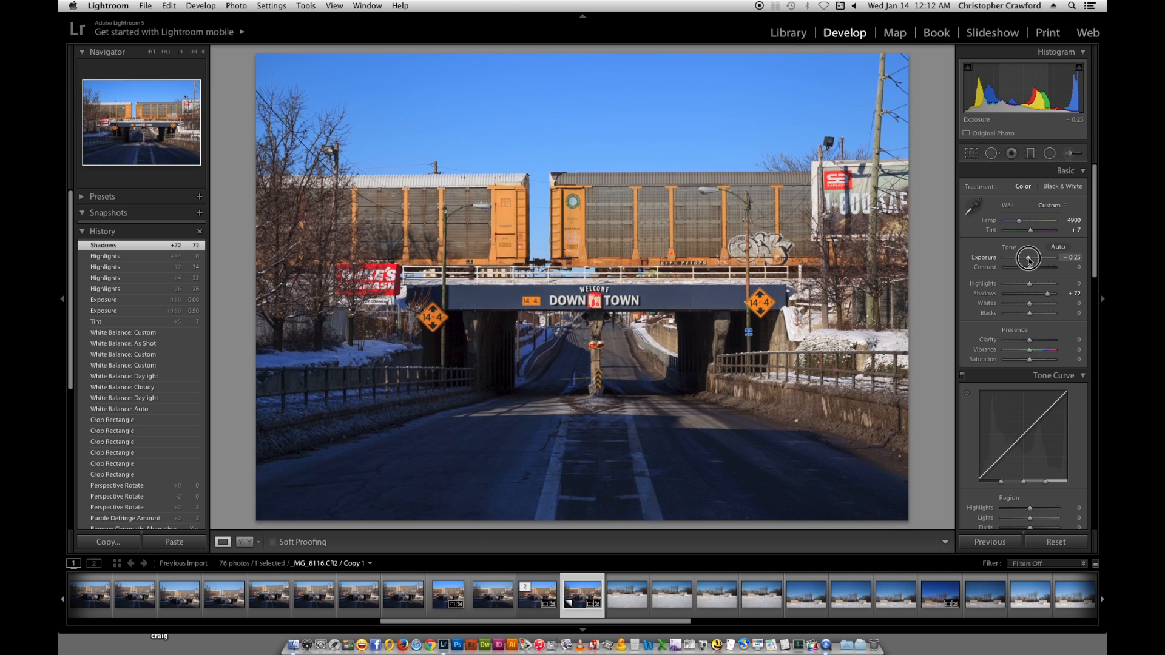
{"action": "left_click_drag", "start_coordinate": [1028, 257], "coordinate": [1029, 257]}
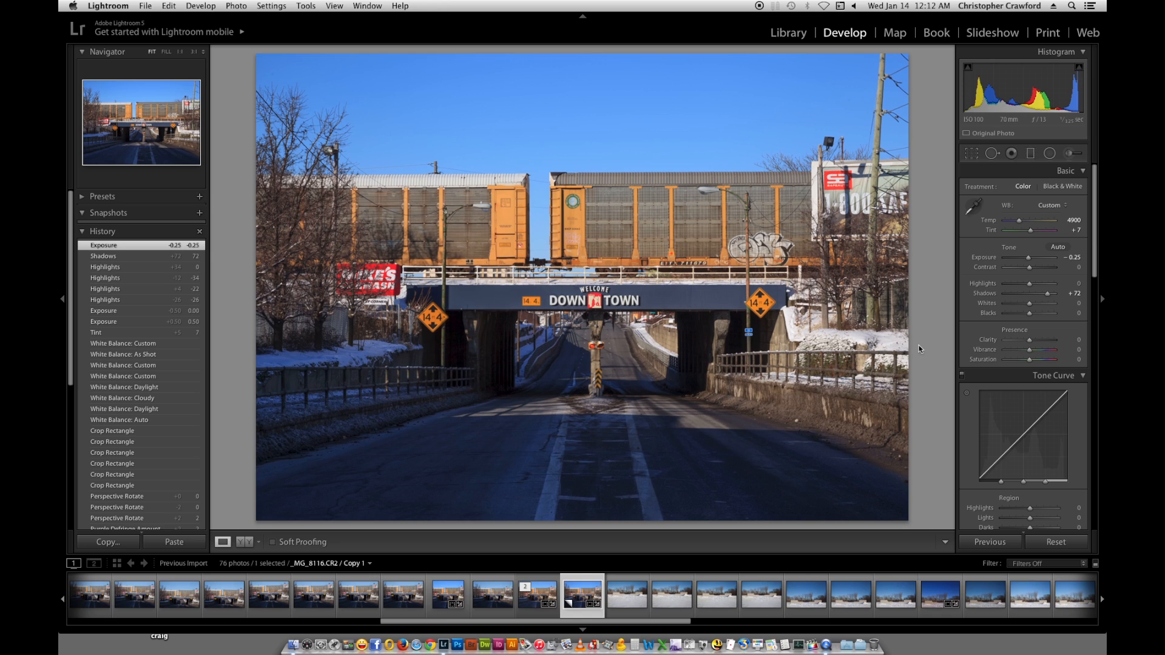
{"action": "left_click_drag", "start_coordinate": [1030, 285], "coordinate": [1026, 285]}
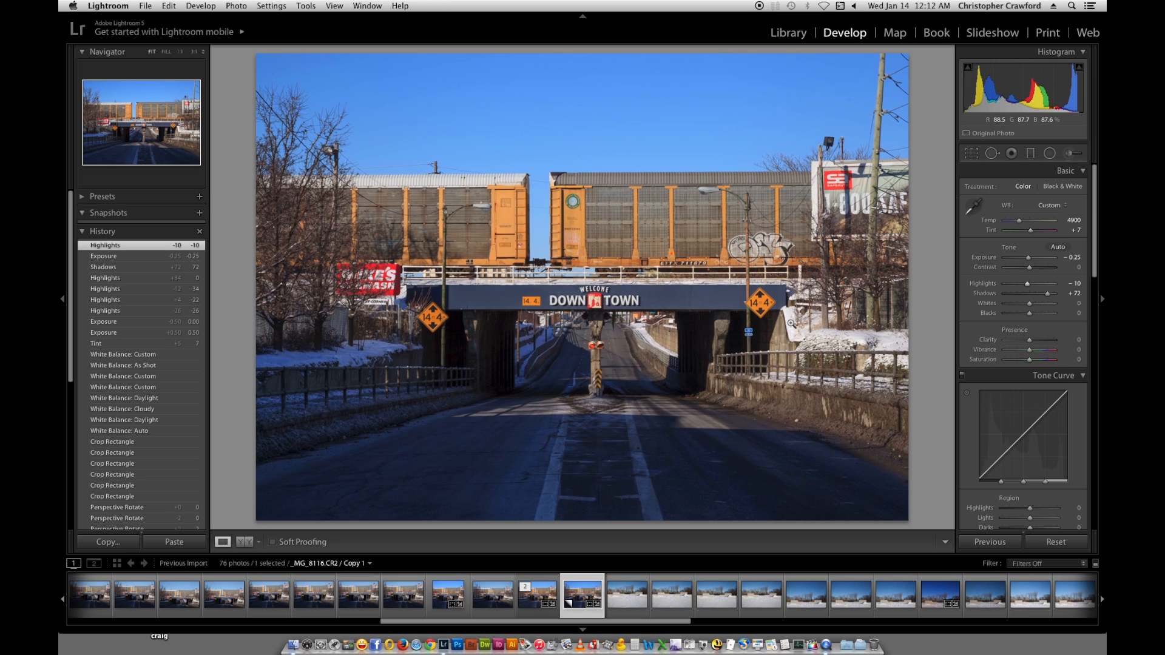
- Set Luminance noise reduction to 20 while viewing the bridge sign at full size
{"action": "left_click_drag", "start_coordinate": [1094, 267], "coordinate": [1077, 399]}
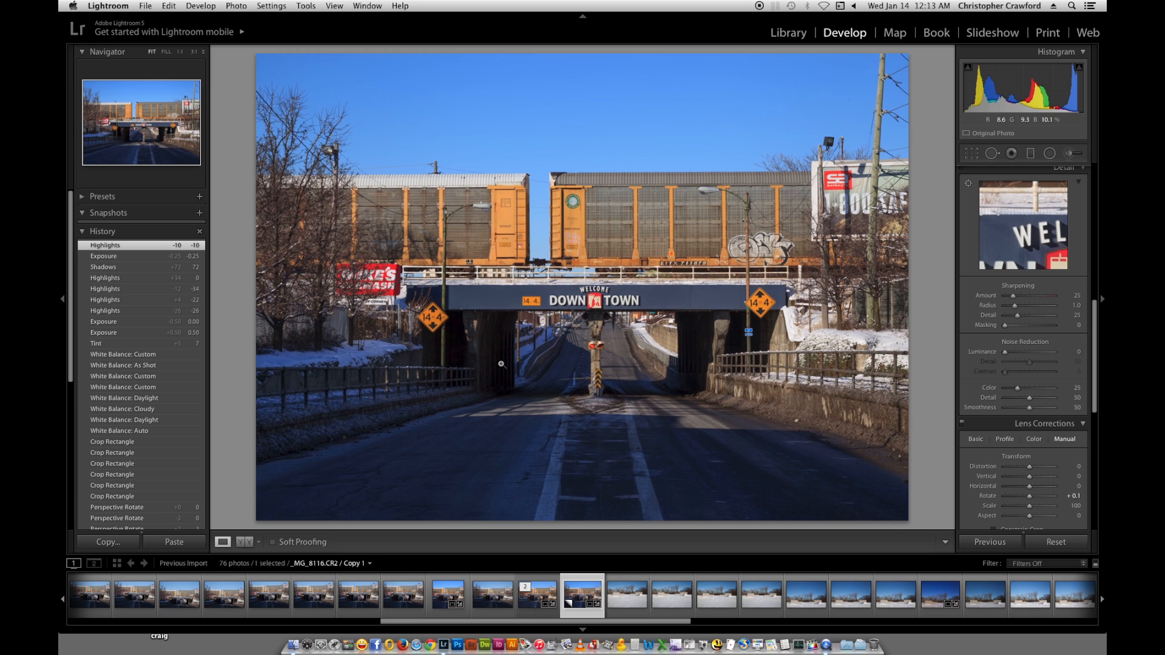
{"action": "left_click", "coordinate": [614, 321]}
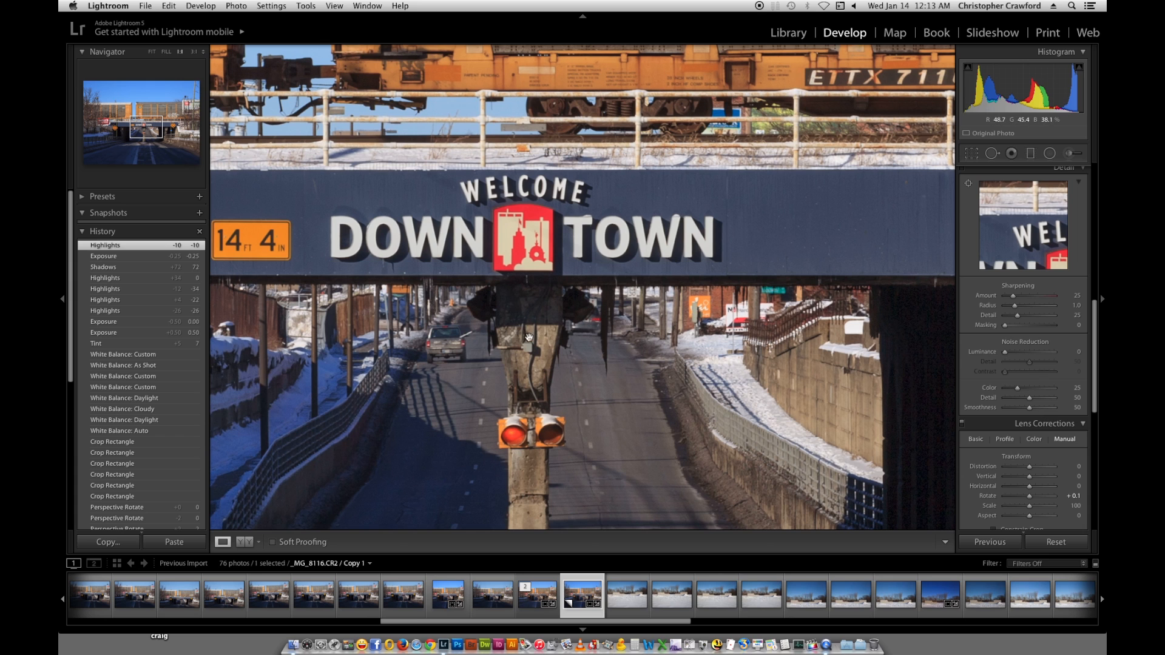
{"action": "left_click", "coordinate": [487, 314]}
{"action": "left_click_drag", "start_coordinate": [487, 313], "coordinate": [468, 356]}
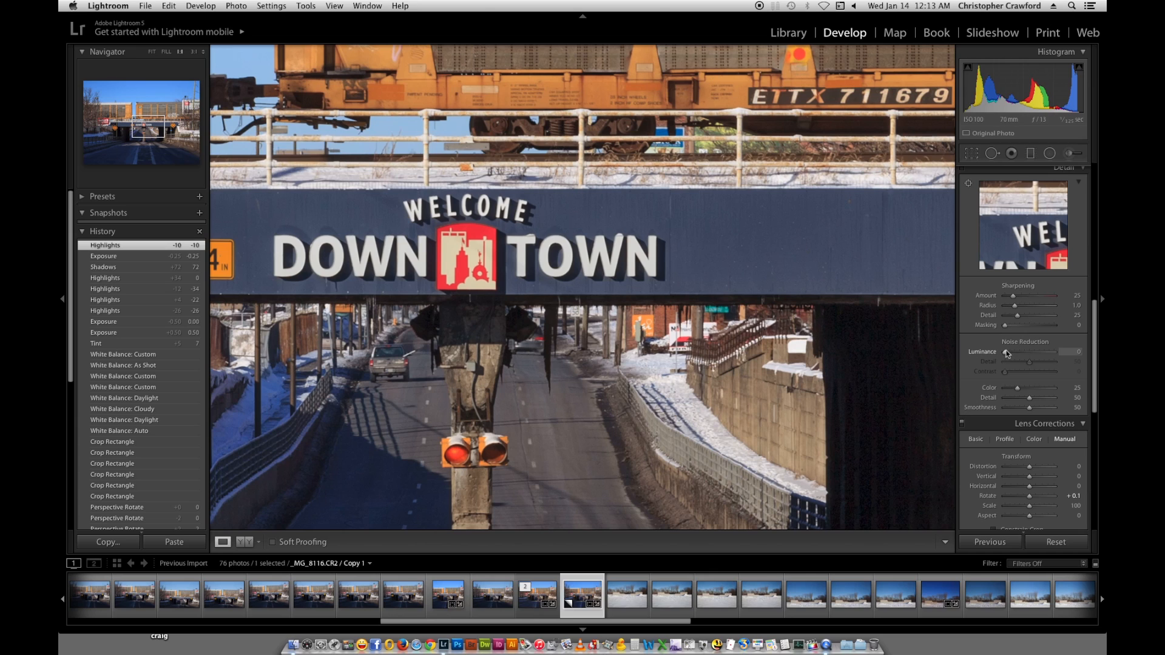
{"action": "left_click_drag", "start_coordinate": [1006, 351], "coordinate": [1016, 353]}
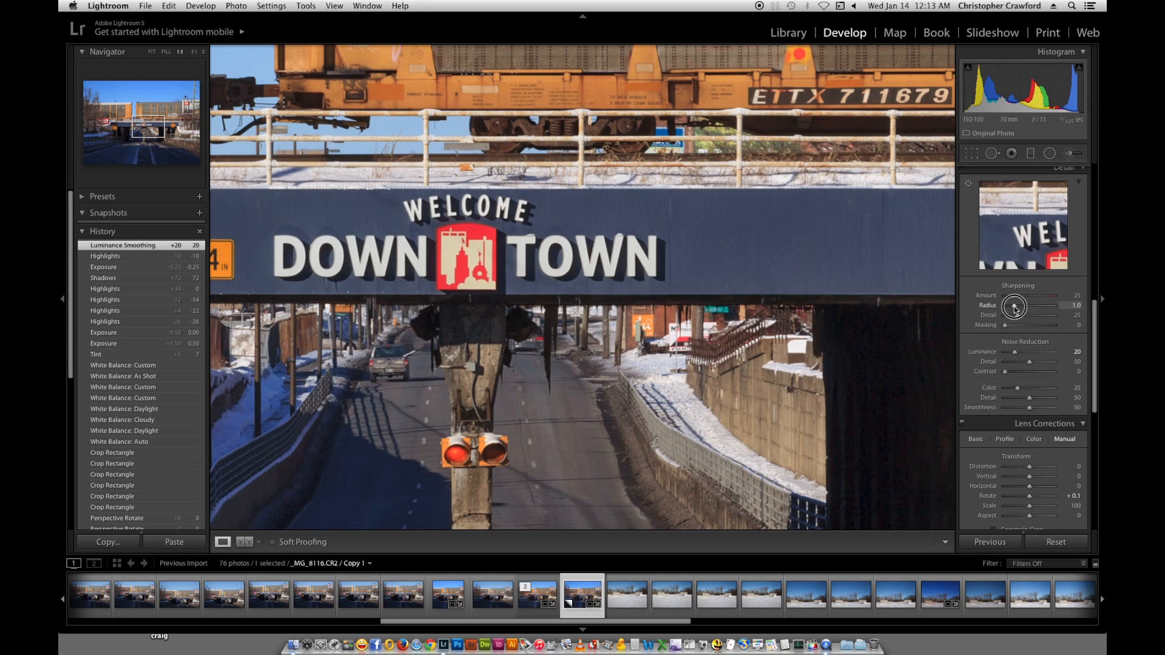
- Set the sharpening Radius to 0.5, Detail to 50 and Amount to 71
{"action": "left_click_drag", "start_coordinate": [1014, 308], "coordinate": [1014, 307]}
{"action": "left_click_drag", "start_coordinate": [1015, 308], "coordinate": [1007, 305]}
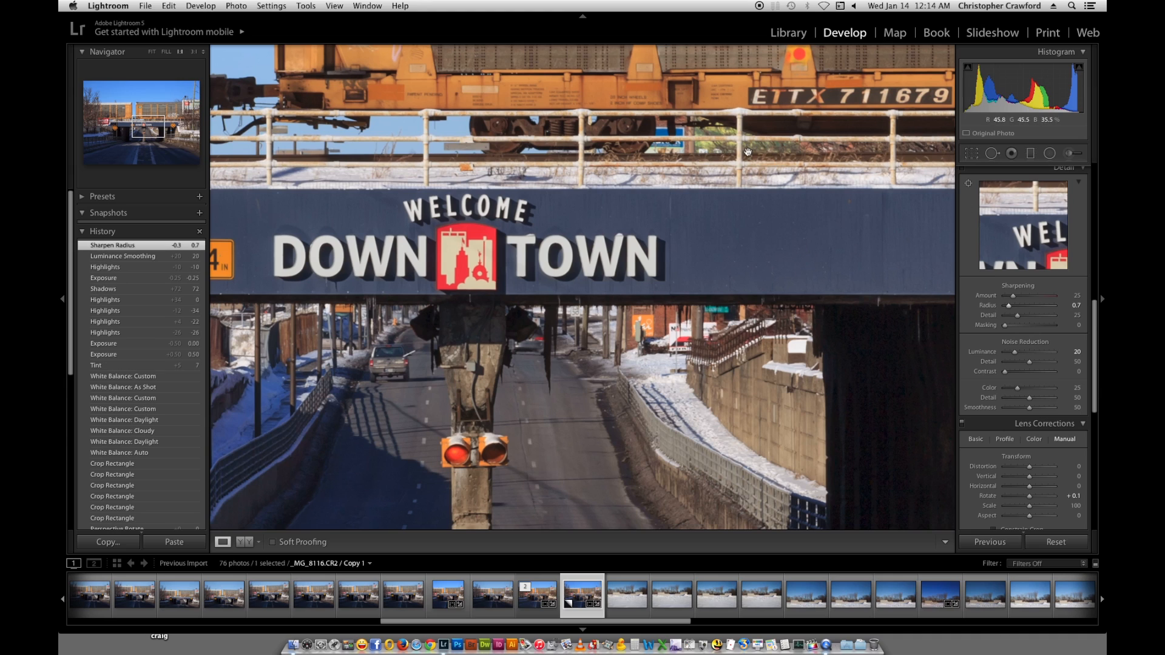
{"action": "left_click_drag", "start_coordinate": [1008, 306], "coordinate": [1005, 308]}
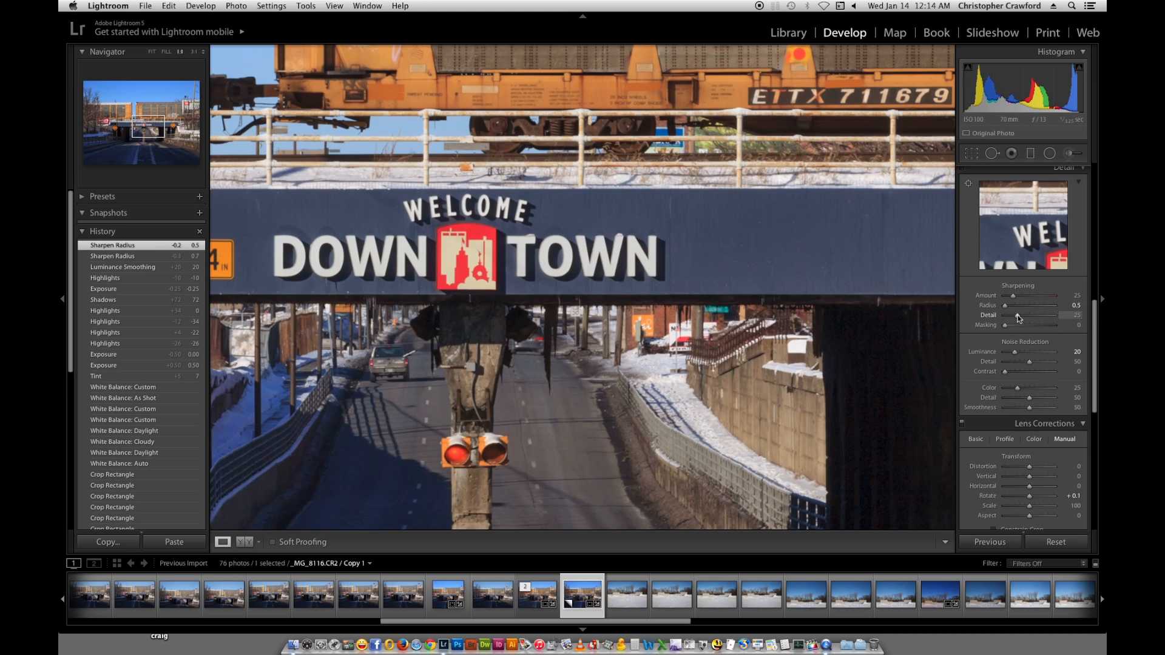
{"action": "mouse_move", "coordinate": [1019, 318]}
{"action": "left_mouse_down"}
{"action": "mouse_move", "coordinate": [1029, 317]}
{"action": "mouse_move", "coordinate": [1021, 297]}
{"action": "left_mouse_up"}
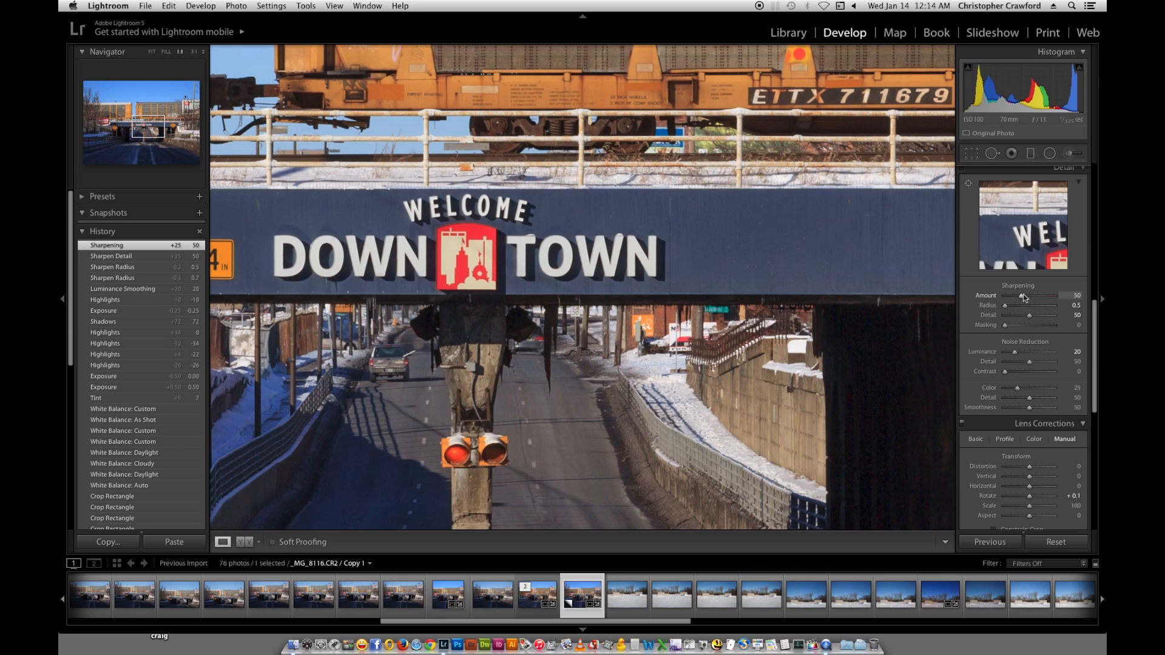
{"action": "left_click_drag", "start_coordinate": [1023, 296], "coordinate": [1030, 295]}
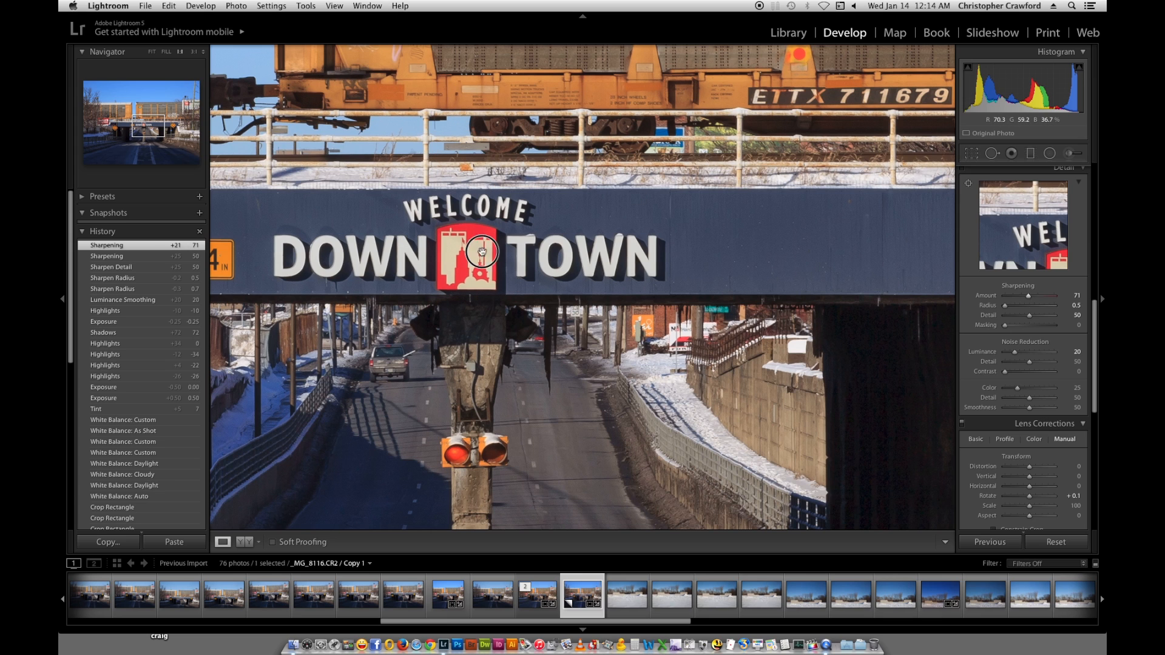
- Compare the train cars and bridge sign with the Detail adjustments disabled and re-enabled
{"action": "left_click_drag", "start_coordinate": [483, 258], "coordinate": [487, 511]}
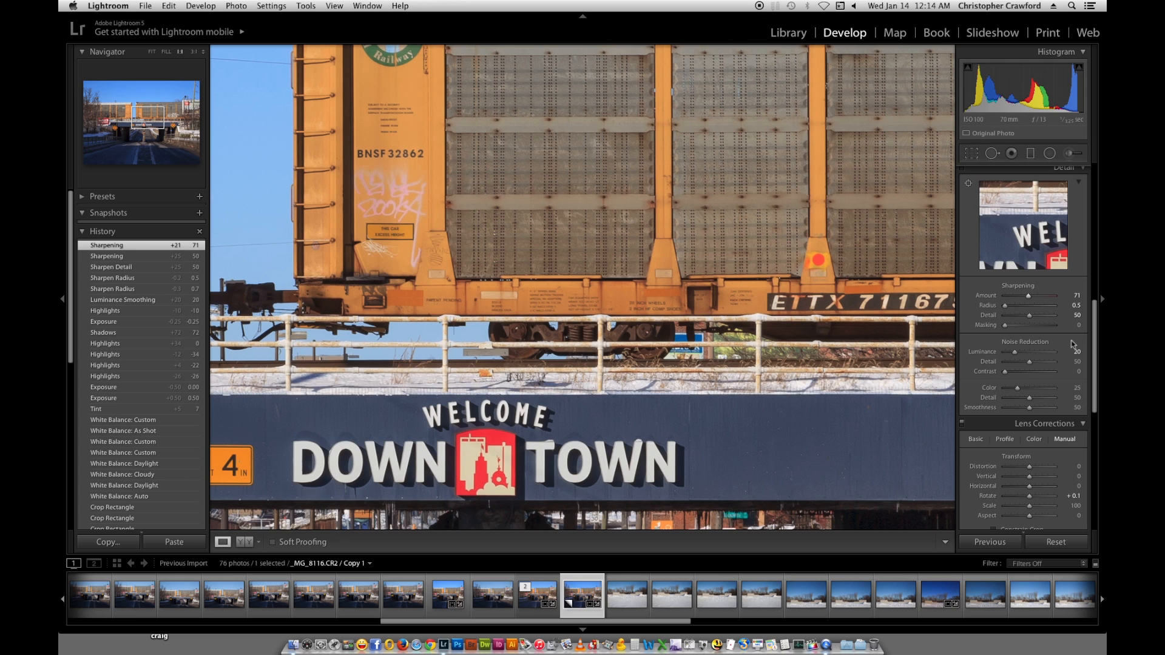
{"action": "left_click_drag", "start_coordinate": [778, 442], "coordinate": [777, 413]}
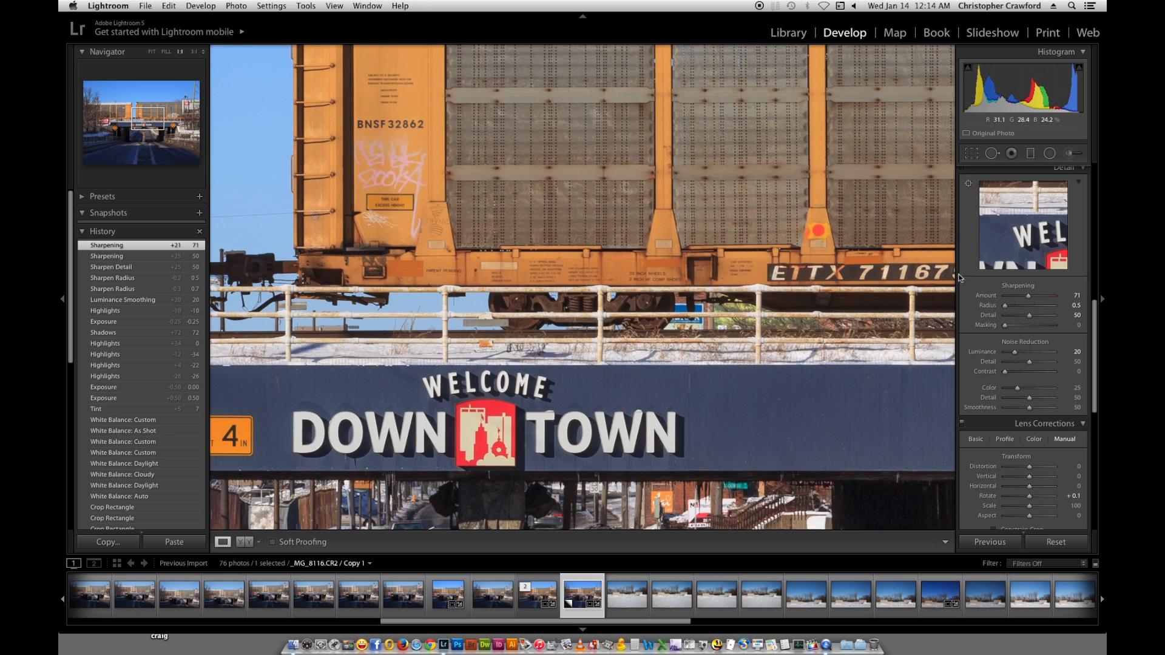
{"action": "left_click_drag", "start_coordinate": [1096, 306], "coordinate": [1095, 285]}
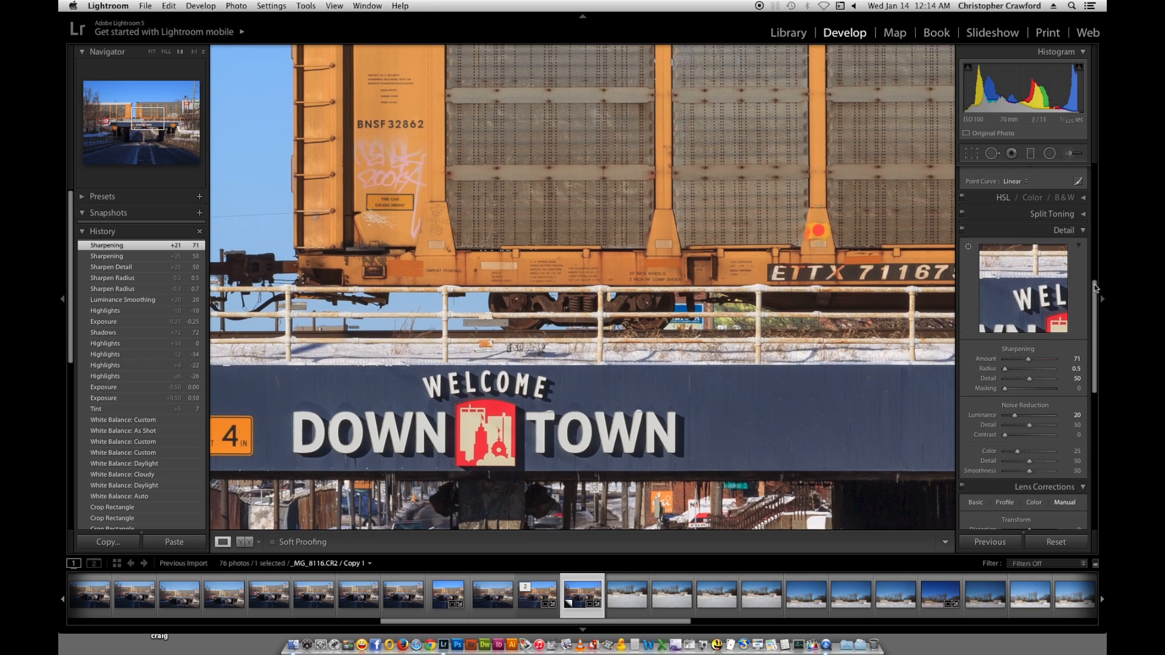
{"action": "left_click", "coordinate": [961, 232]}
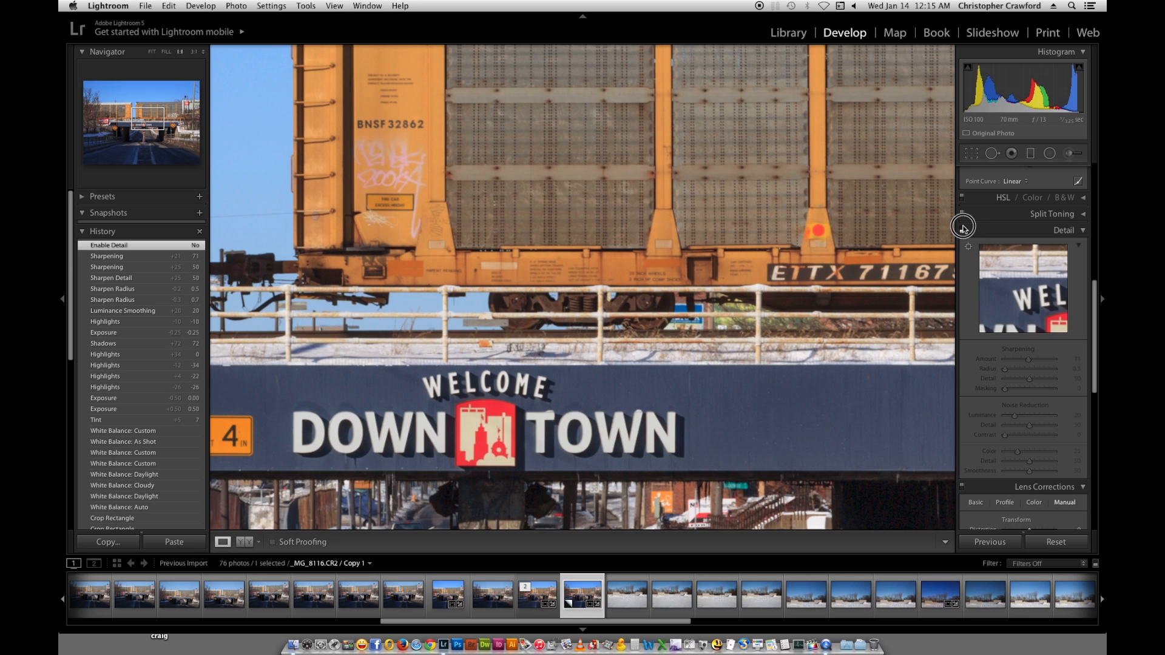
{"action": "left_click", "coordinate": [964, 230]}
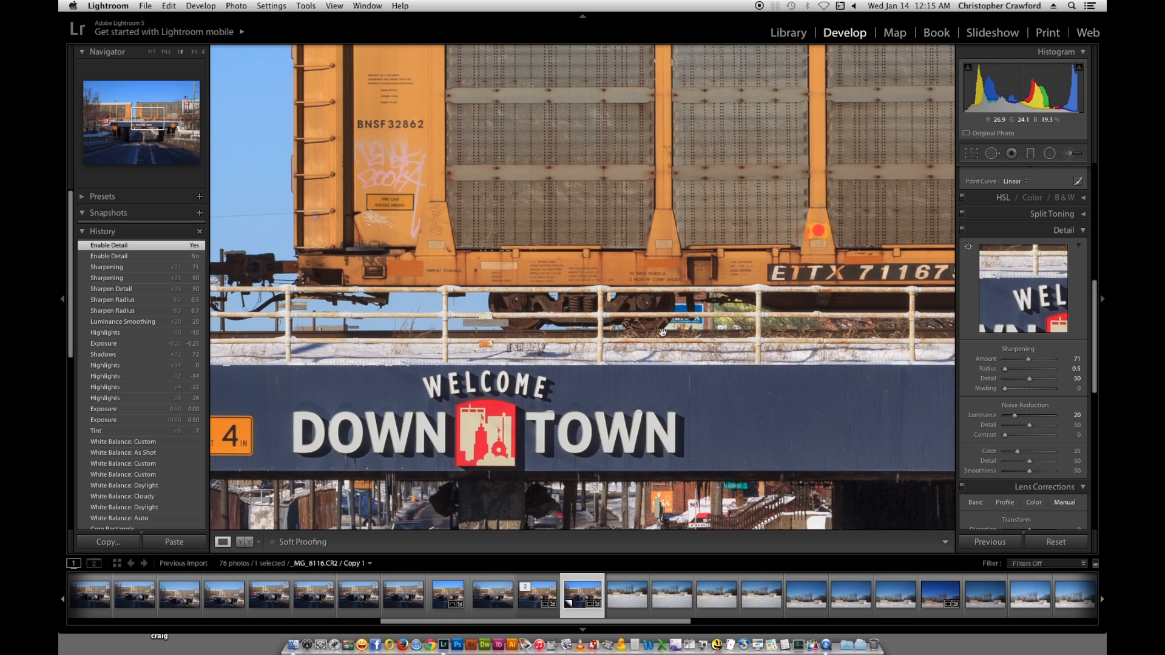
- Try a sharpening Detail of 39, return it to 50, and set the sharpening Amount to 57
{"action": "left_click_drag", "start_coordinate": [619, 355], "coordinate": [659, 330]}
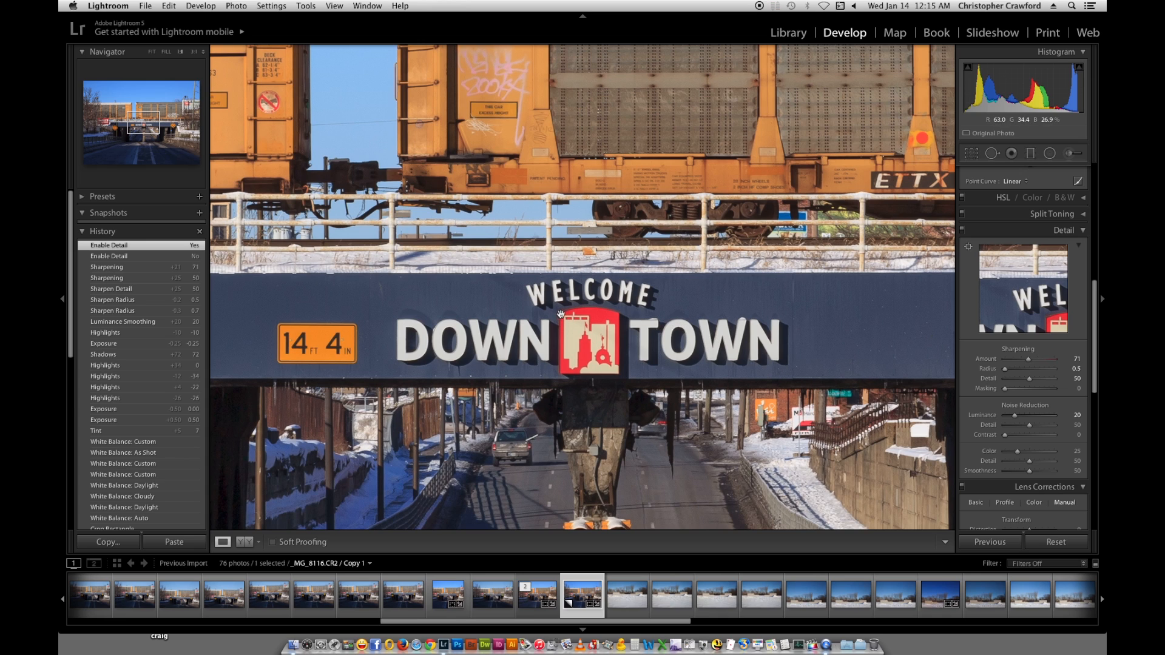
{"action": "left_click_drag", "start_coordinate": [624, 325], "coordinate": [628, 328]}
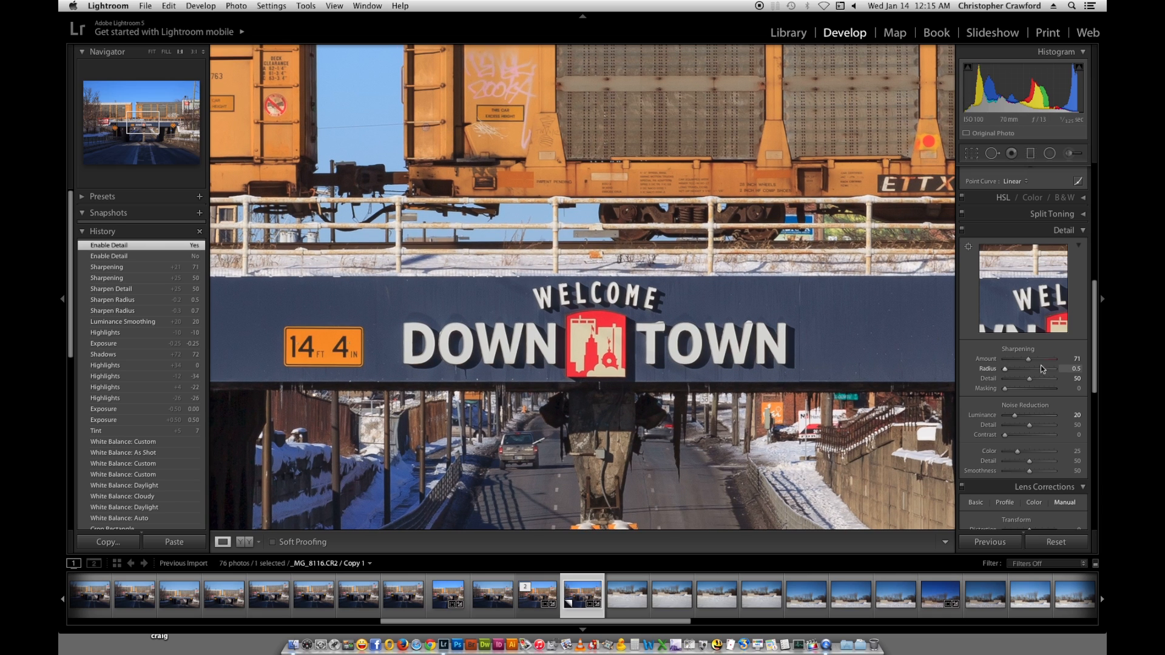
{"action": "left_click_drag", "start_coordinate": [1030, 380], "coordinate": [1024, 380]}
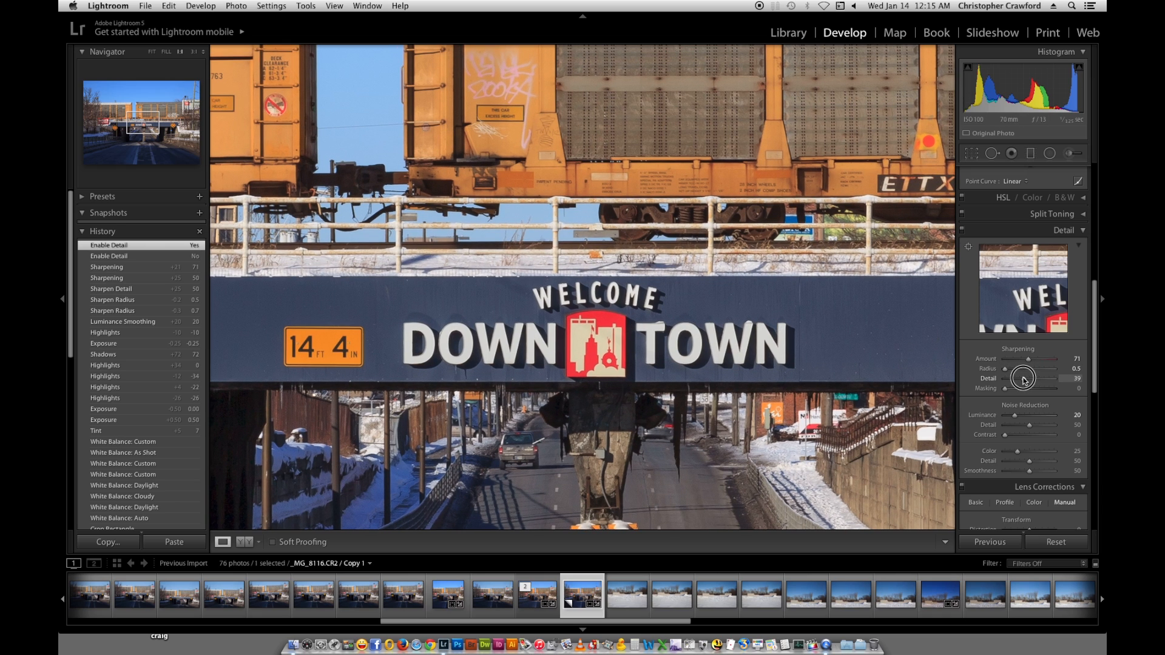
{"action": "left_click_drag", "start_coordinate": [1024, 380], "coordinate": [1024, 361]}
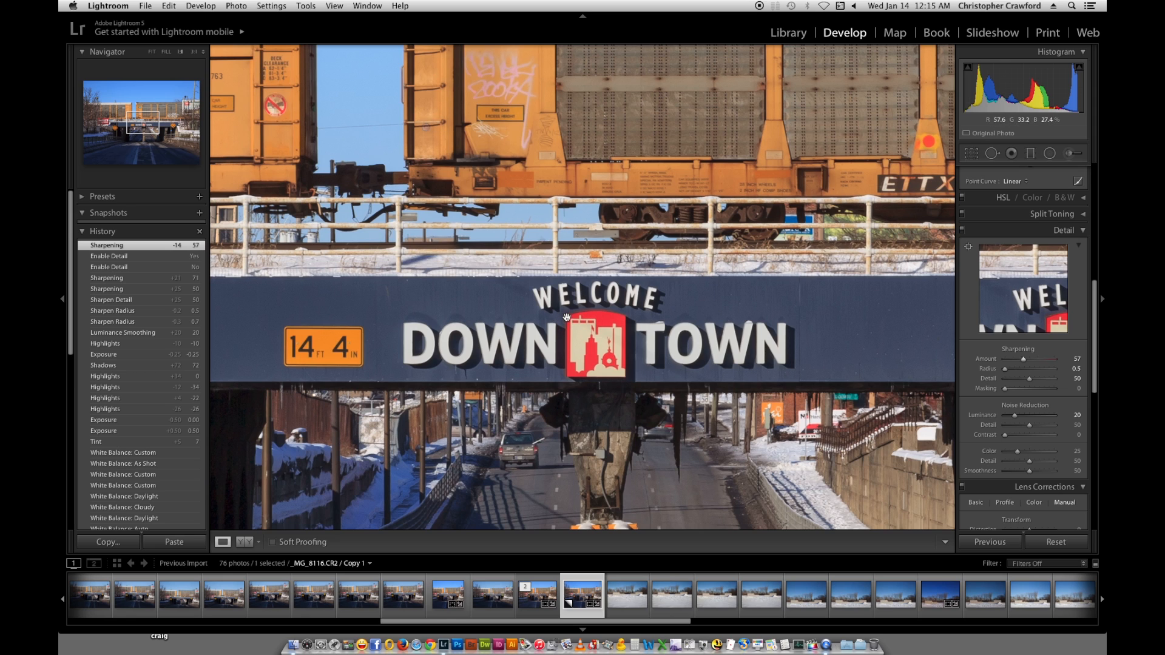
- Try Blacks at -9 while viewing the dark underpass, reset it to 0, and set it to -6
{"action": "left_click_drag", "start_coordinate": [797, 333], "coordinate": [690, 313]}
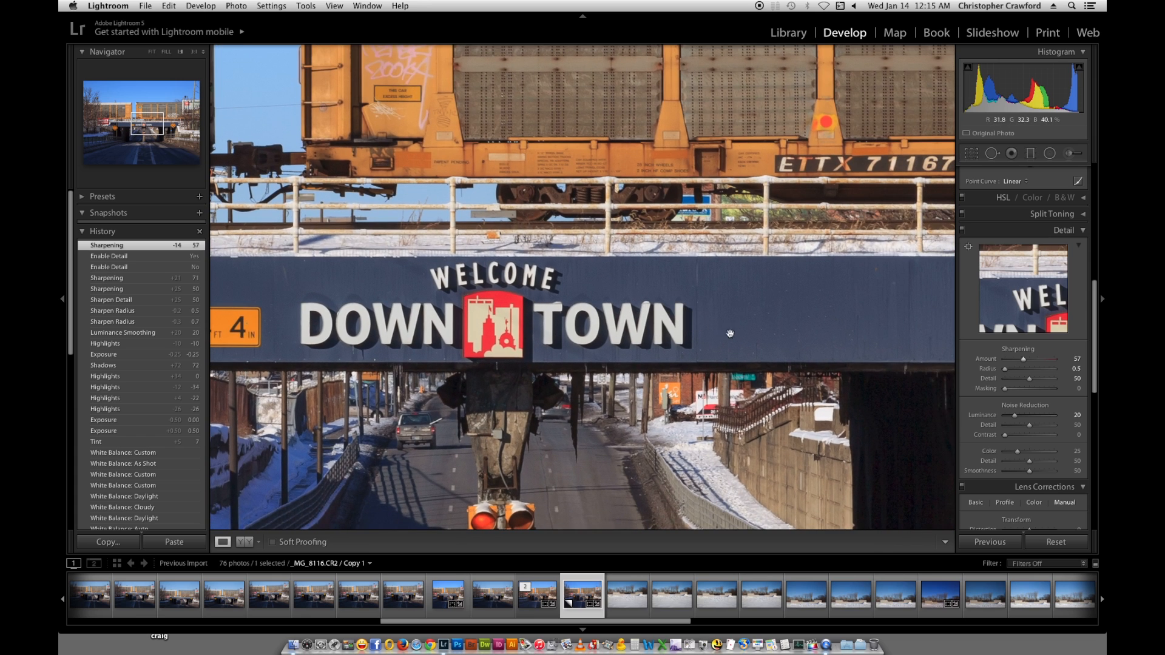
{"action": "left_click_drag", "start_coordinate": [664, 290], "coordinate": [668, 260]}
{"action": "left_click_drag", "start_coordinate": [754, 341], "coordinate": [598, 332]}
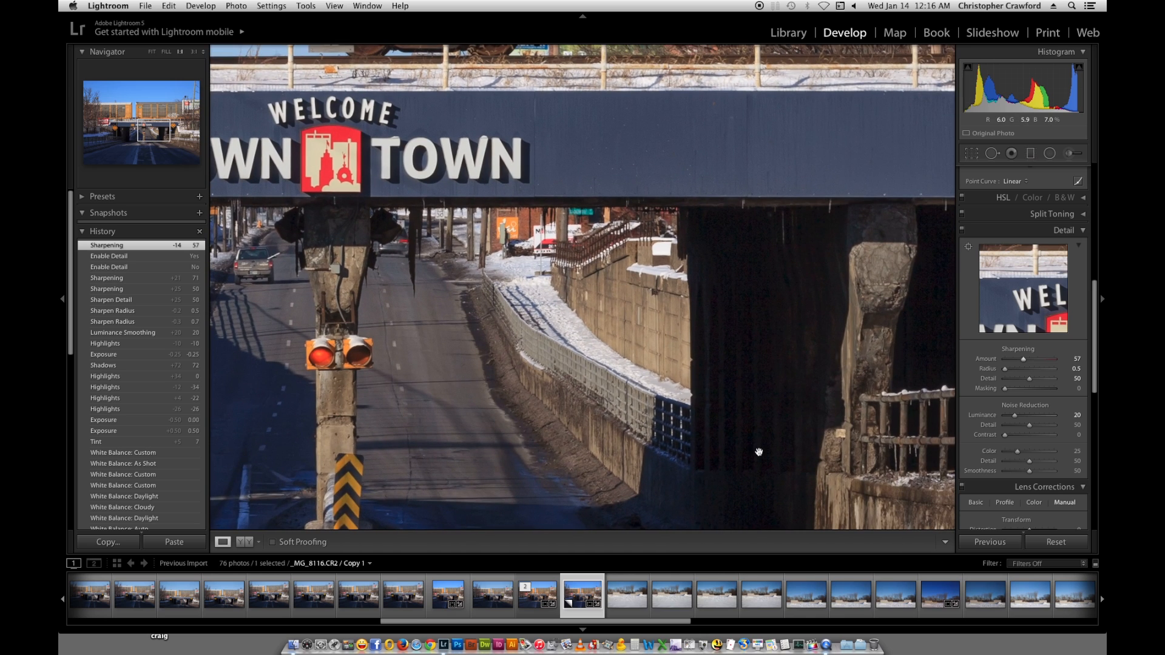
{"action": "left_click_drag", "start_coordinate": [728, 417], "coordinate": [728, 383]}
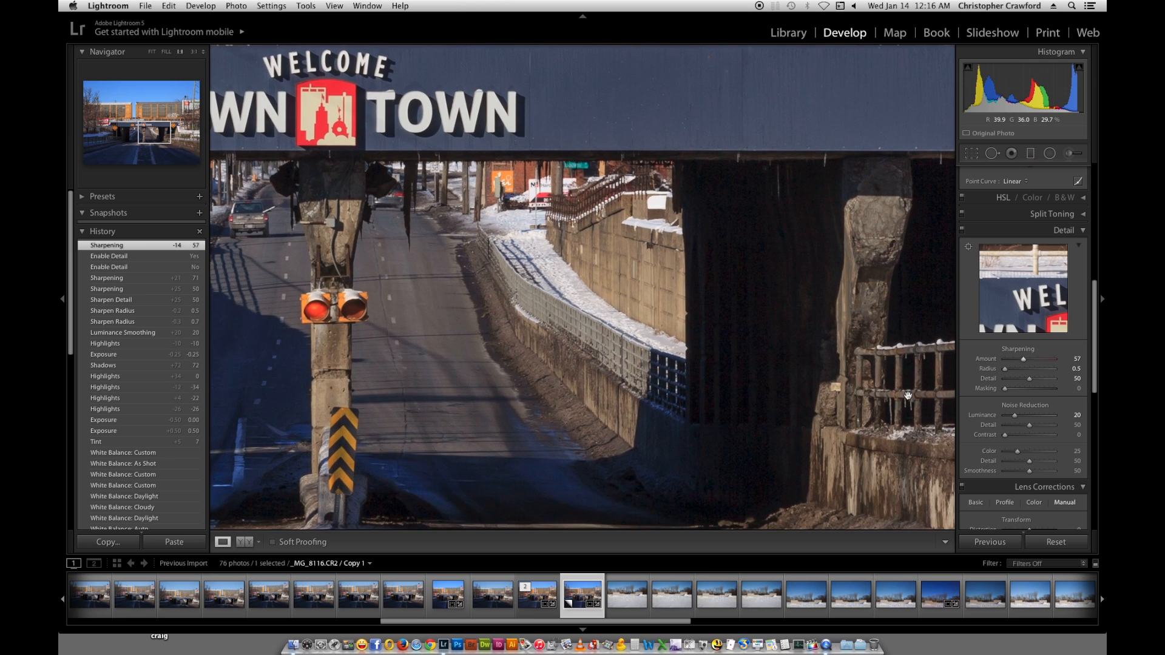
{"action": "left_click_drag", "start_coordinate": [1095, 384], "coordinate": [1069, 242]}
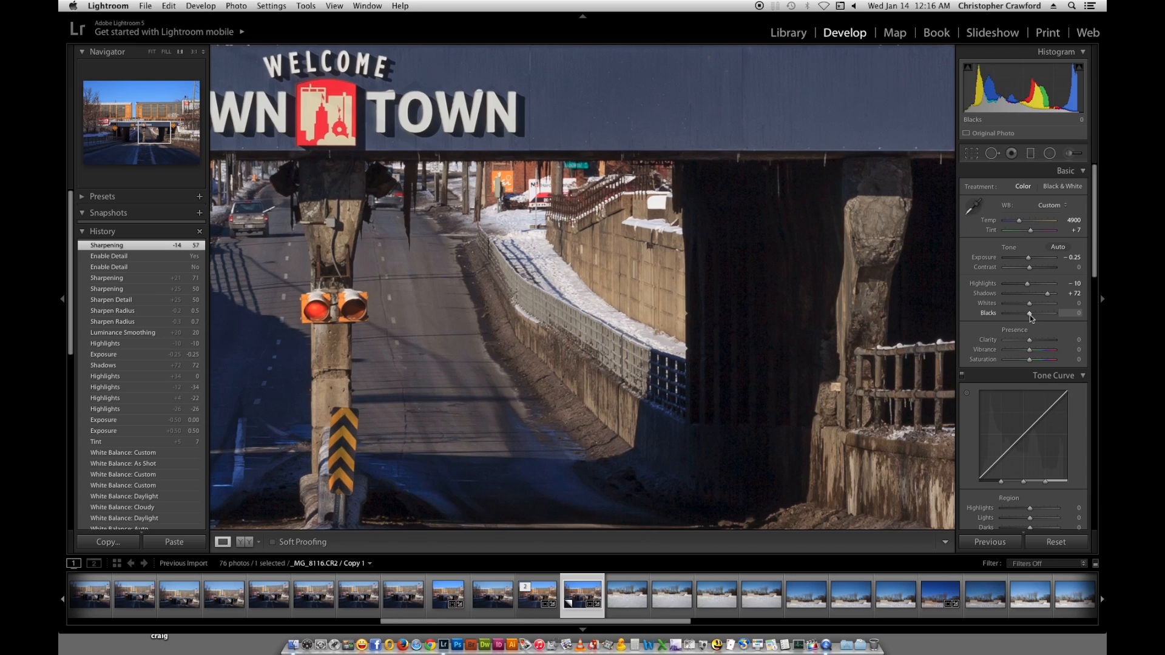
{"action": "left_click_drag", "start_coordinate": [1030, 315], "coordinate": [1028, 315]}
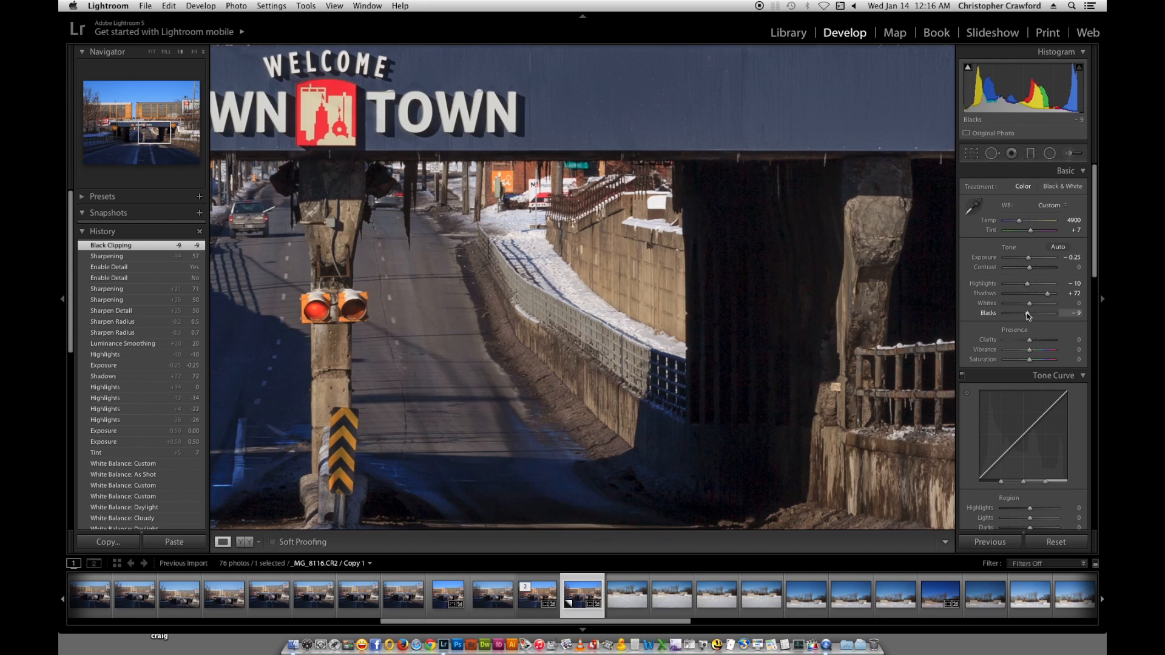
{"action": "left_click_drag", "start_coordinate": [1027, 316], "coordinate": [1027, 317]}
{"action": "left_click_drag", "start_coordinate": [1027, 317], "coordinate": [1028, 316]}
{"action": "left_click", "coordinate": [1071, 312]}
{"action": "type", "text": "0"}
{"action": "left_click_drag", "start_coordinate": [1030, 315], "coordinate": [1027, 317]}
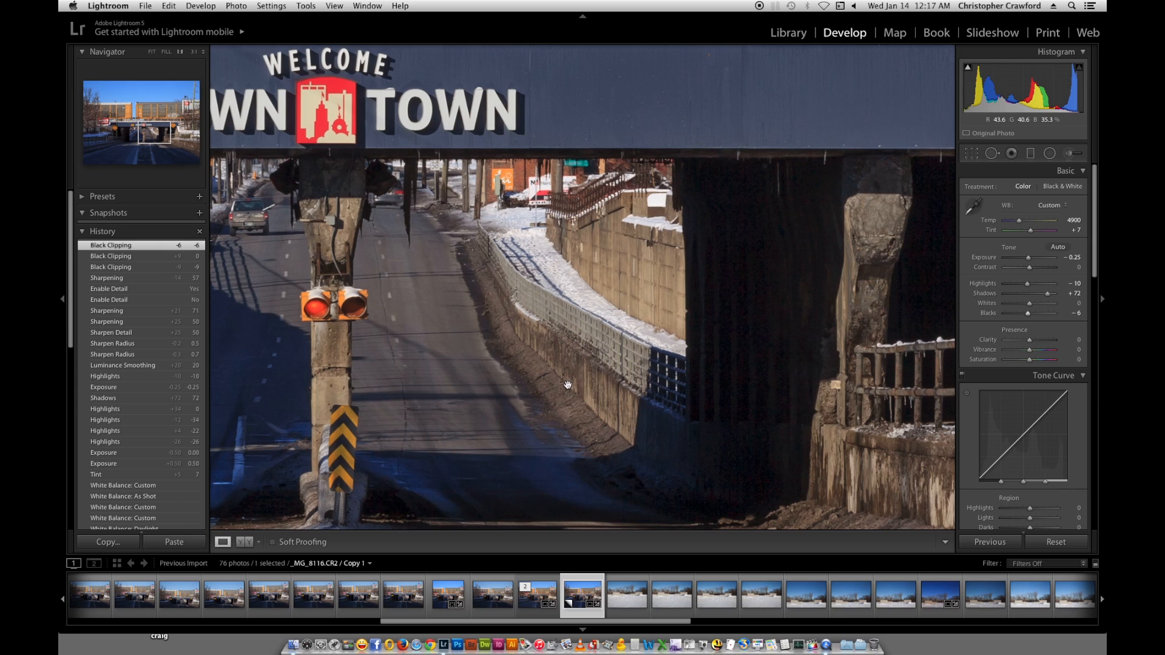
{"action": "left_click", "coordinate": [618, 325]}
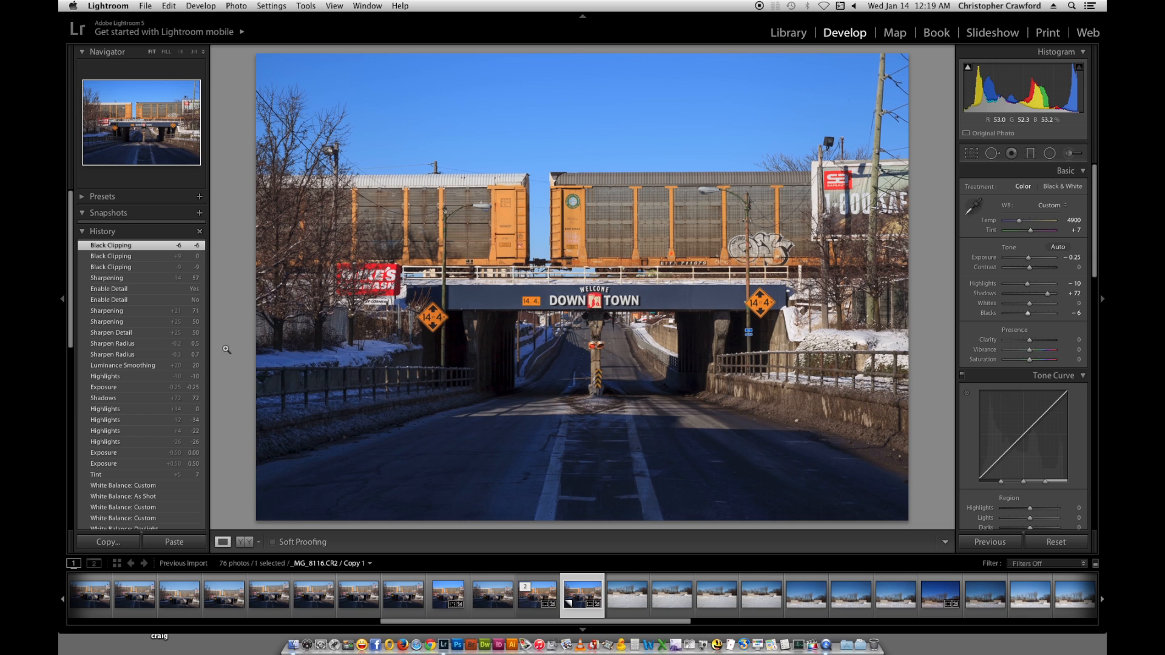
- Switch to Finder, view the PSD files in the unfinished subfolder of fort wayne 1-13-14, and close the window
{"action": "left_click", "coordinate": [293, 644]}
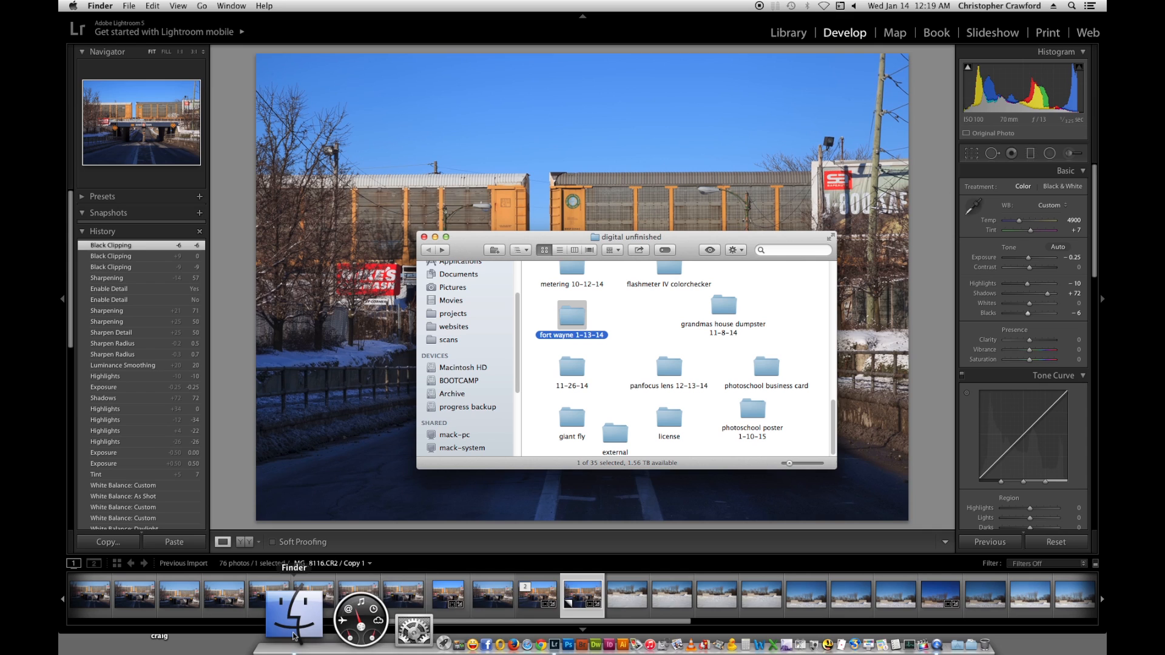
{"action": "left_click_drag", "start_coordinate": [691, 243], "coordinate": [673, 205]}
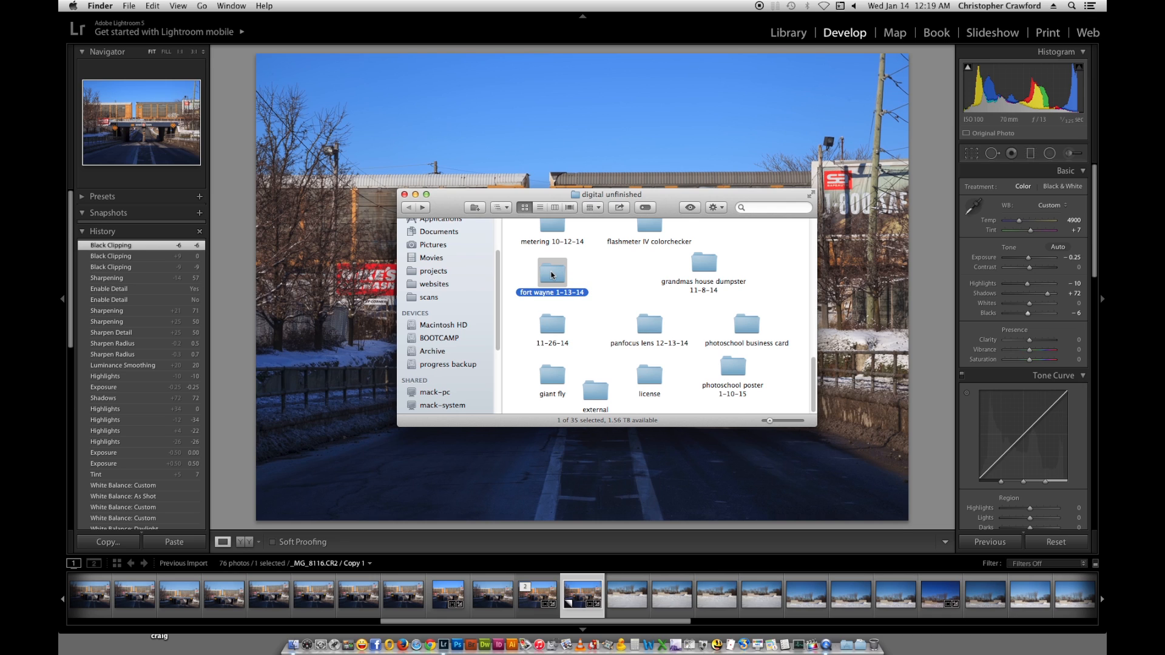
{"action": "double_click", "coordinate": [552, 275]}
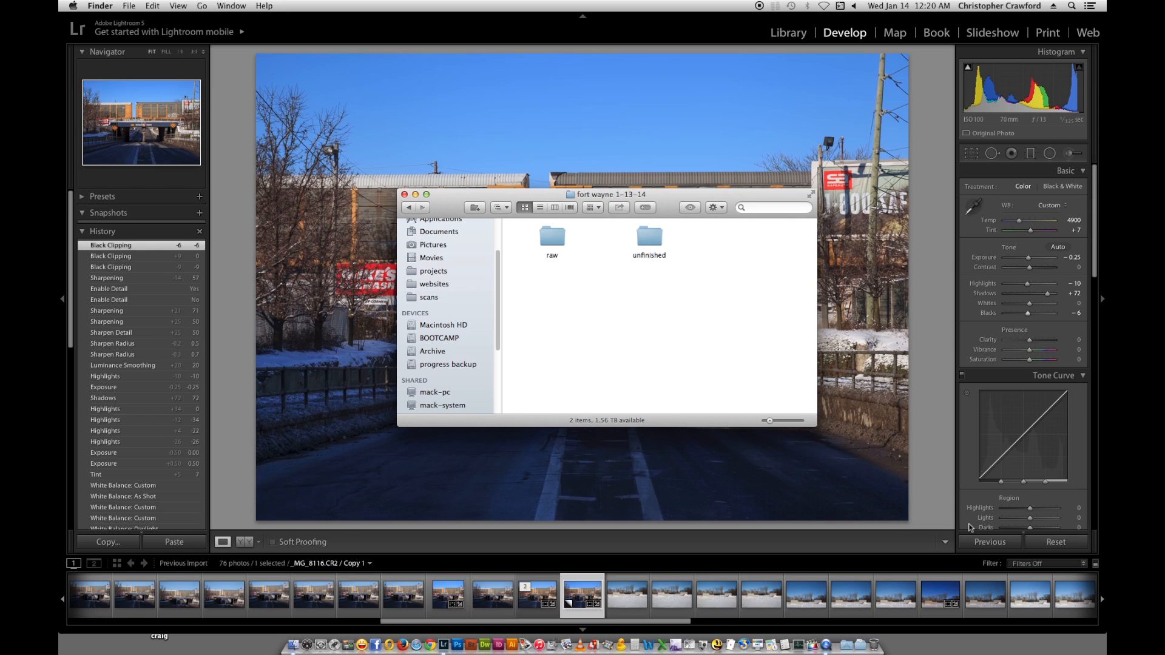
{"action": "double_click", "coordinate": [647, 241]}
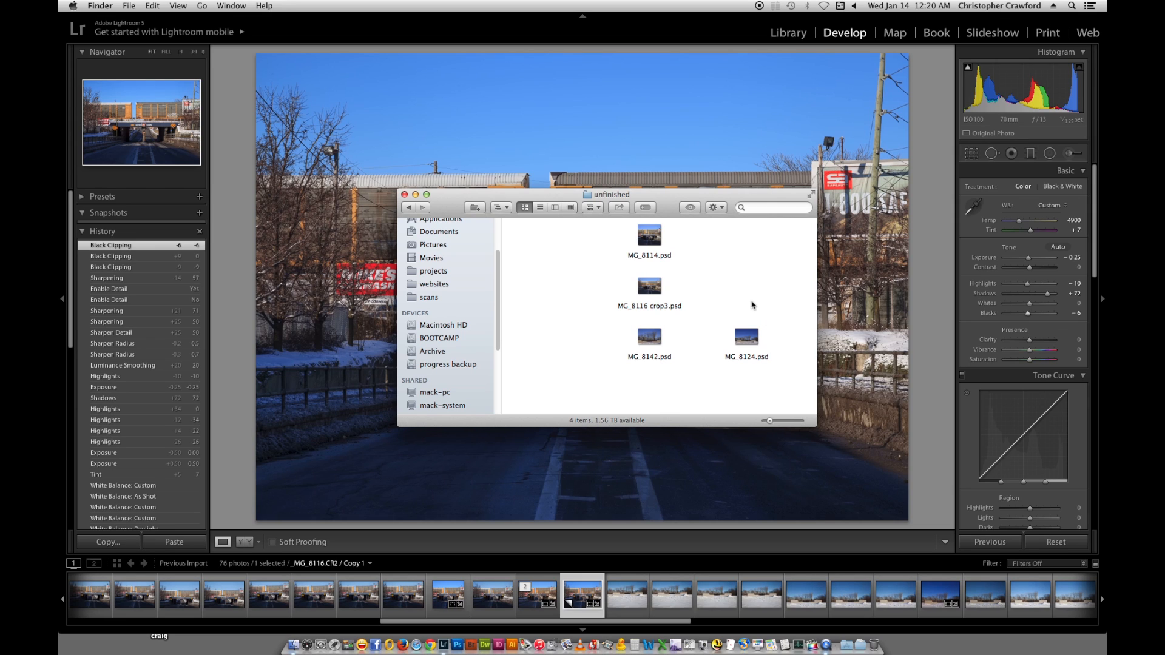
{"action": "left_click", "coordinate": [409, 208]}
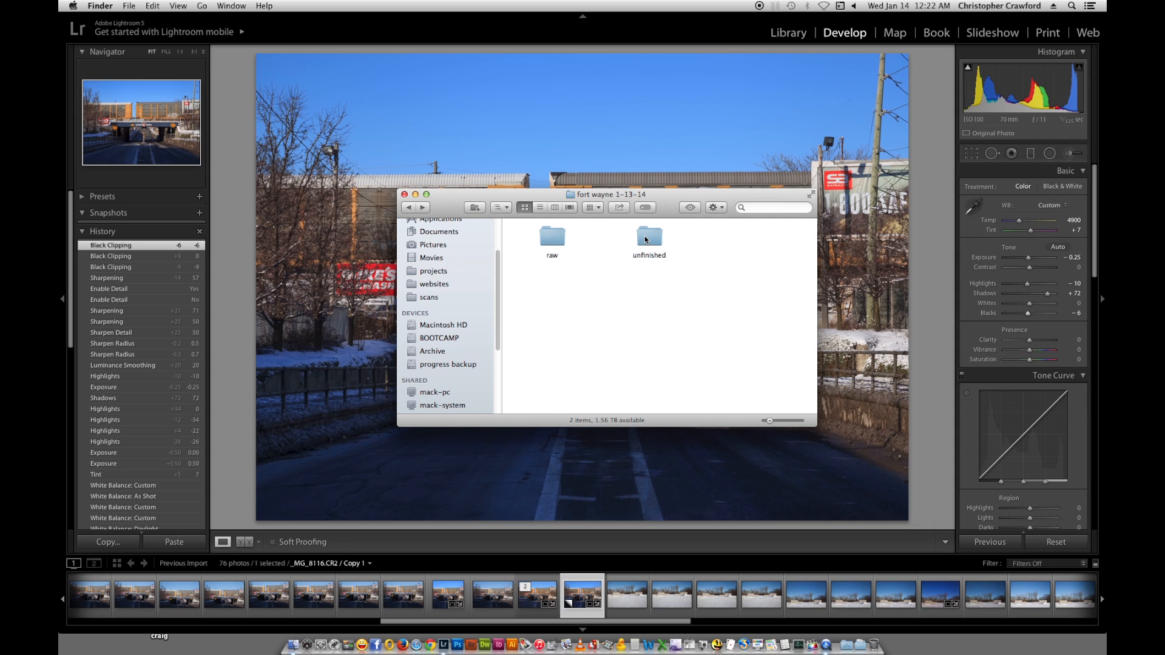
{"action": "left_click", "coordinate": [405, 194]}
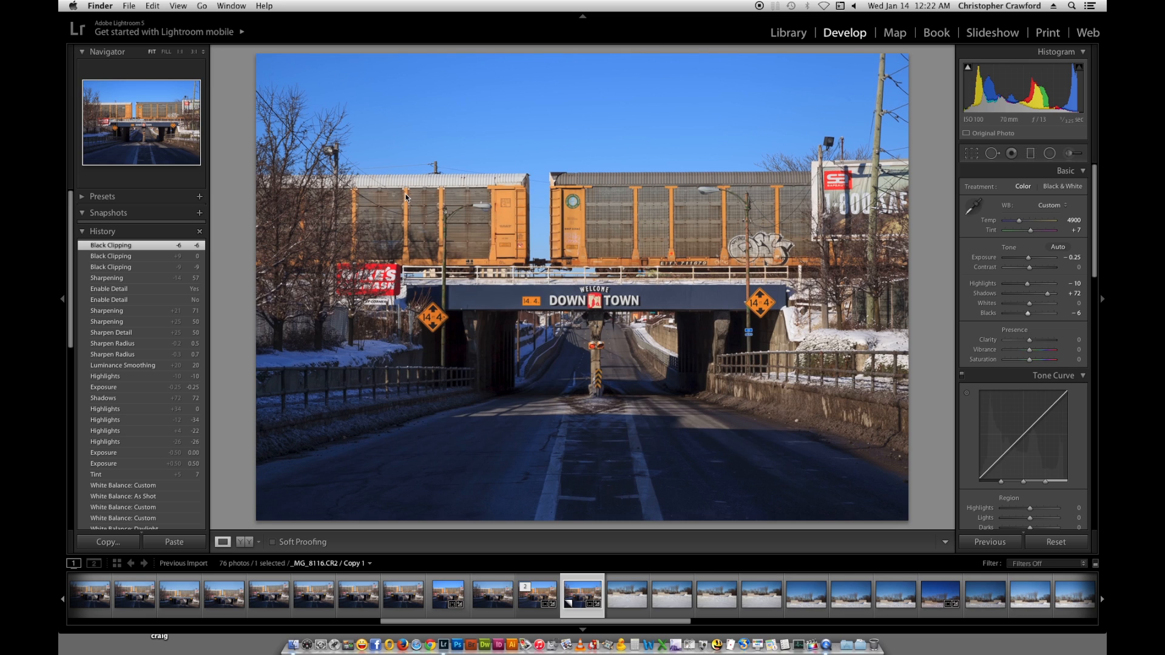